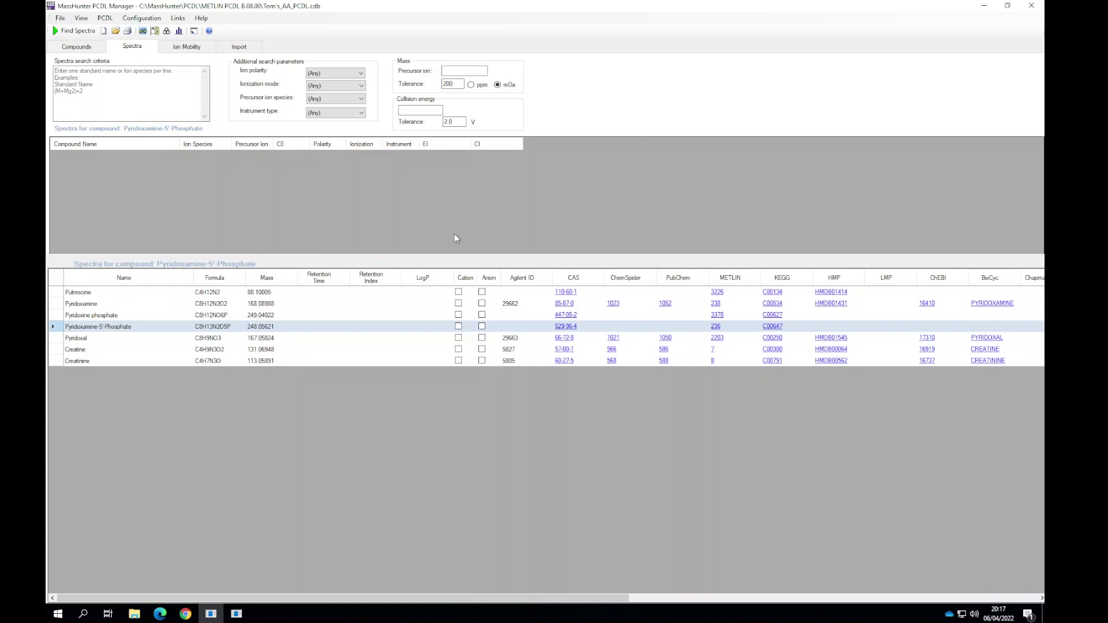
# Step: Select Creatinine to list its six library spectra, then scroll to see CompoundID 1 and its description
pyautogui.click(53, 361)
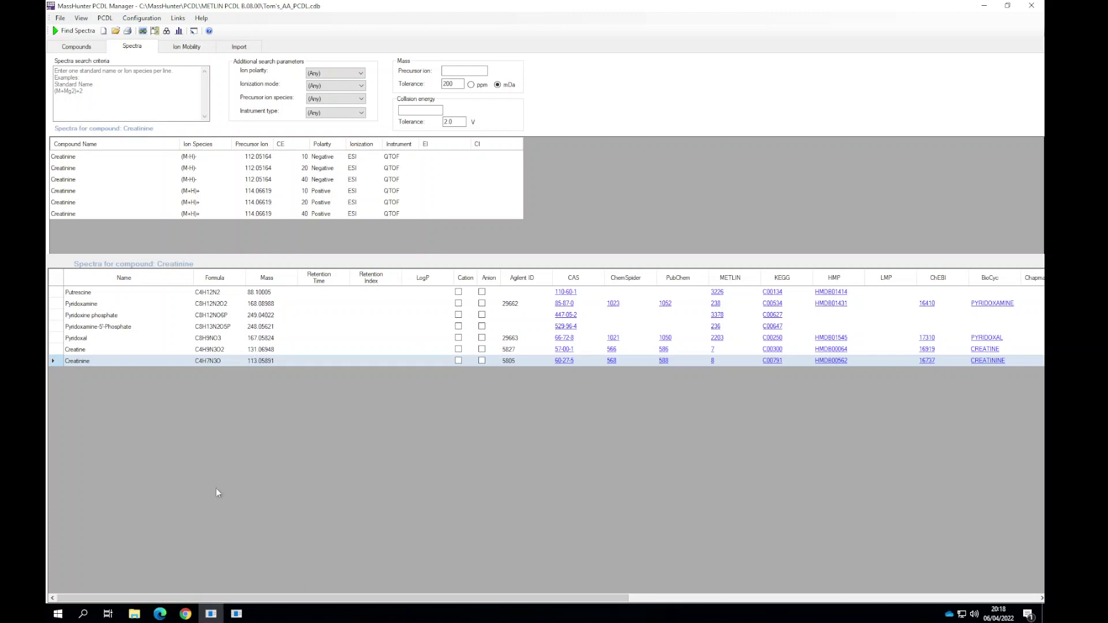
pyautogui.moveTo(390, 598); pyautogui.dragTo(831, 571)
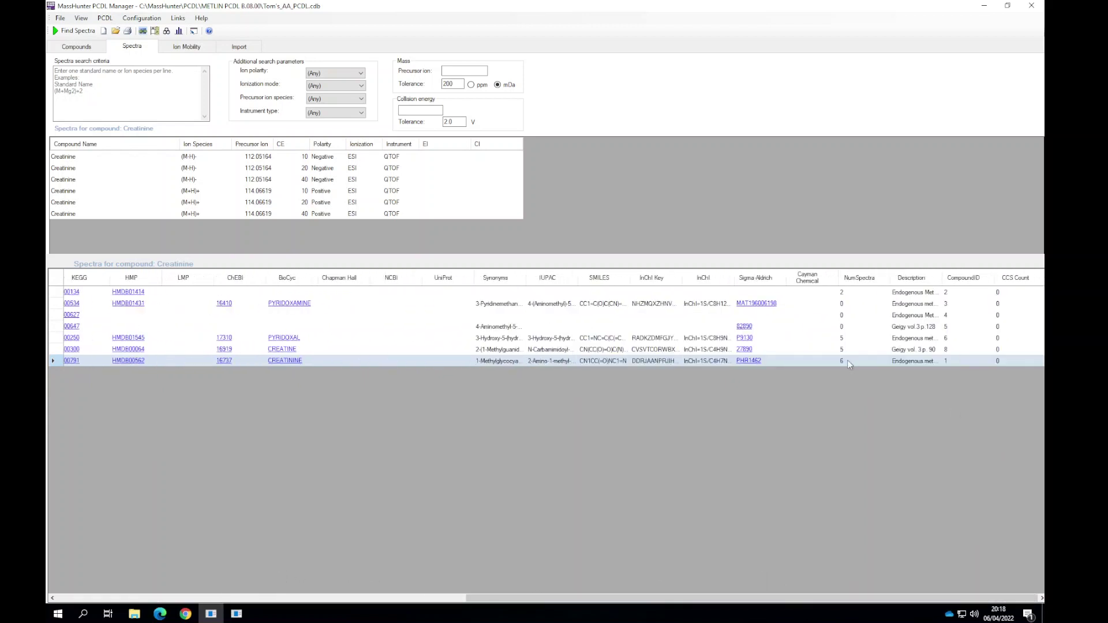
# Step: View Creatinine's stored fragment spectra in Spectra Viewer, then close the viewer
pyautogui.doubleClick(81, 192)
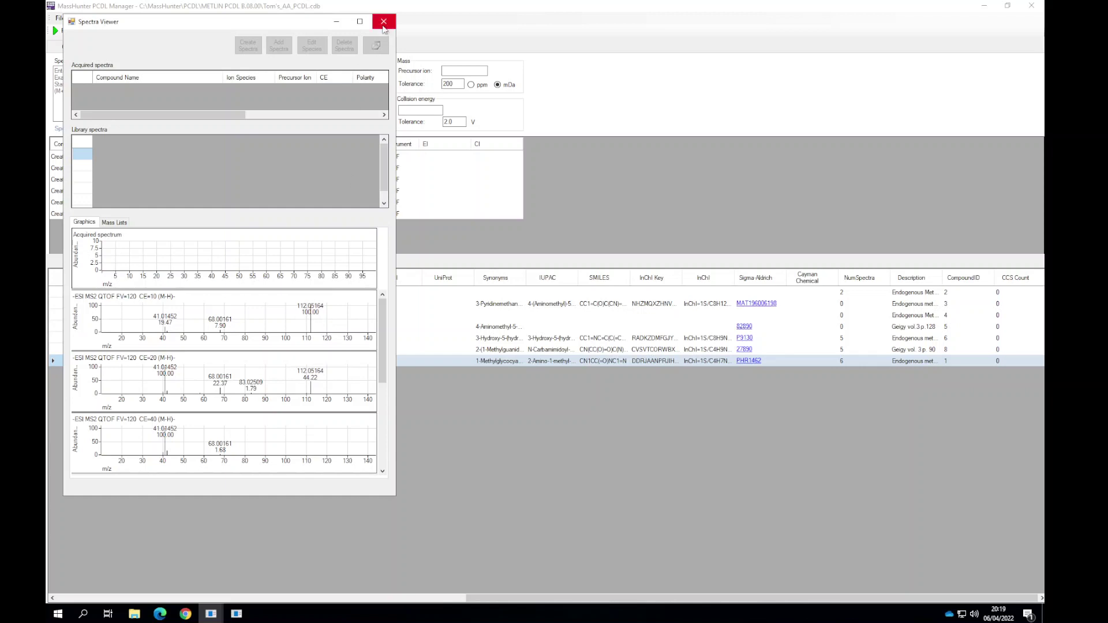
pyautogui.click(384, 24)
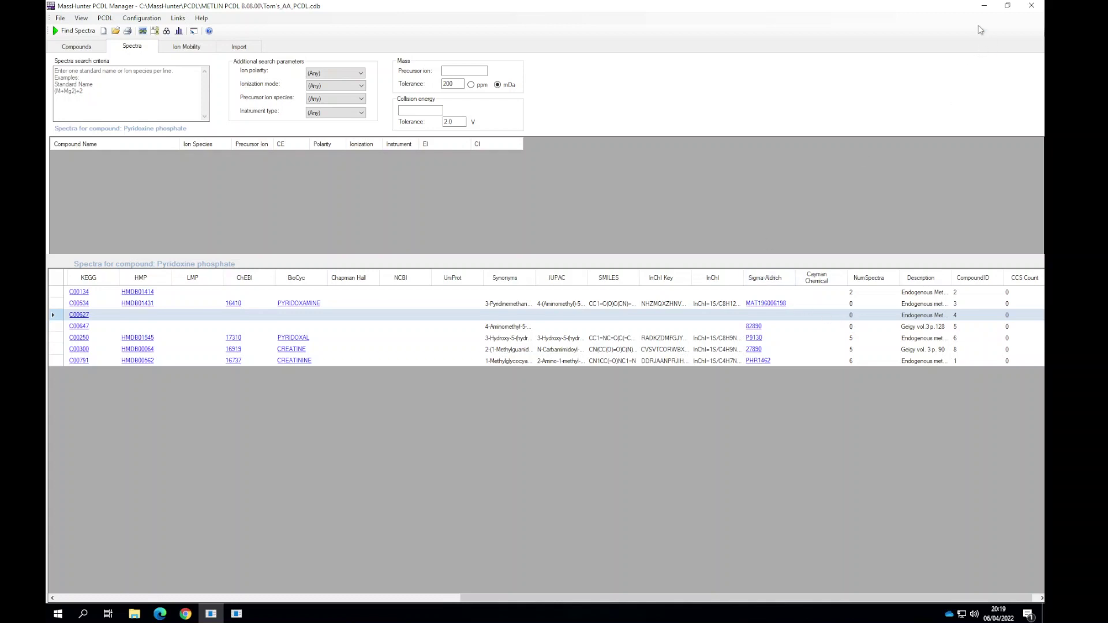
# Step: Minimize PCDL Manager, hide the Scan1–3 spectra and select the BPC chromatogram
pyautogui.click(984, 5)
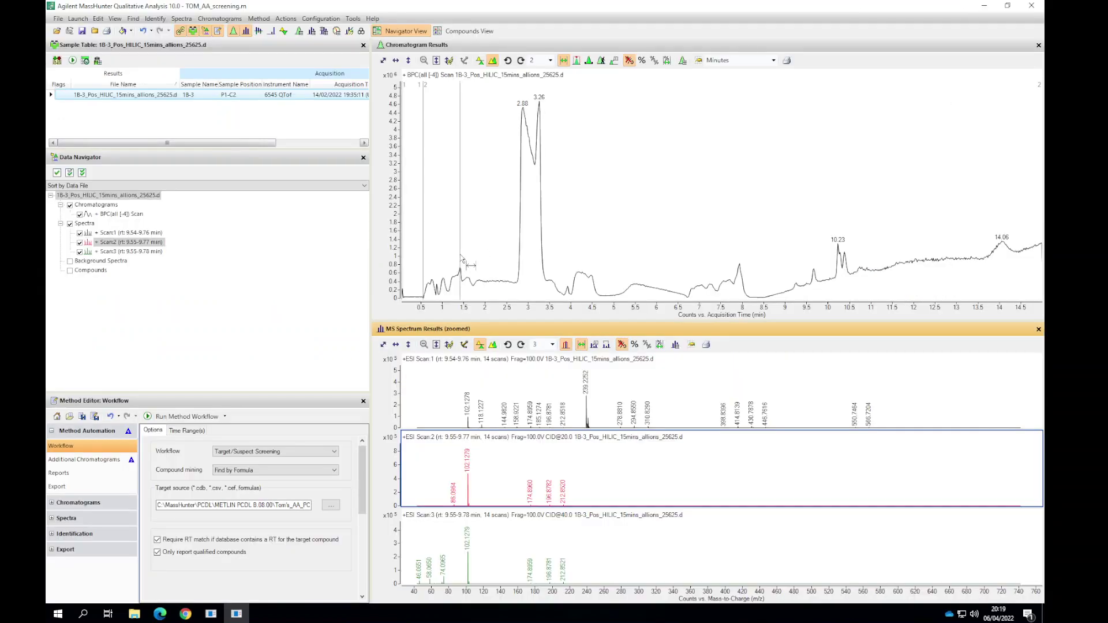
pyautogui.click(80, 233)
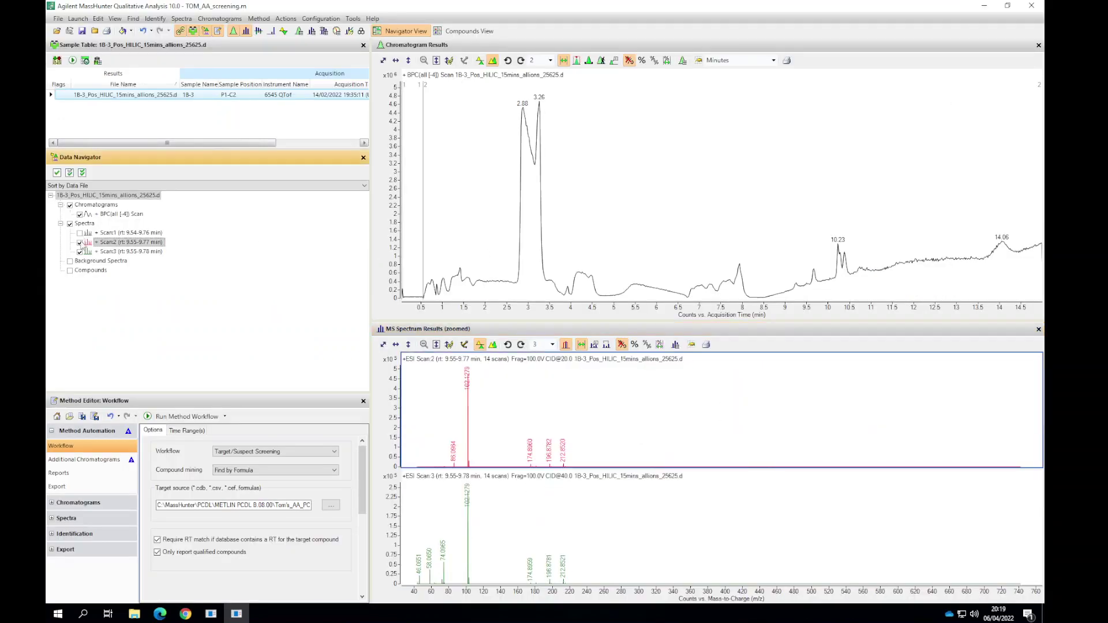
pyautogui.click(80, 243)
pyautogui.click(79, 252)
pyautogui.click(110, 214)
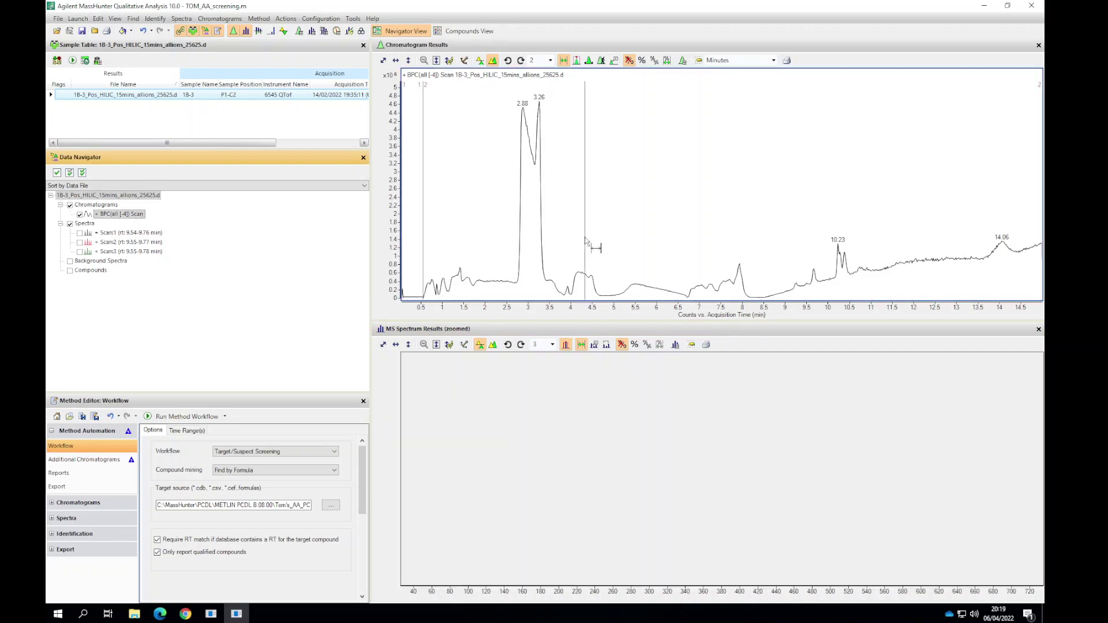
# Step: Extract MS spectra from the 9.55–9.8 min range of the BPC
pyautogui.click(563, 60)
pyautogui.moveTo(809, 281); pyautogui.dragTo(819, 281)
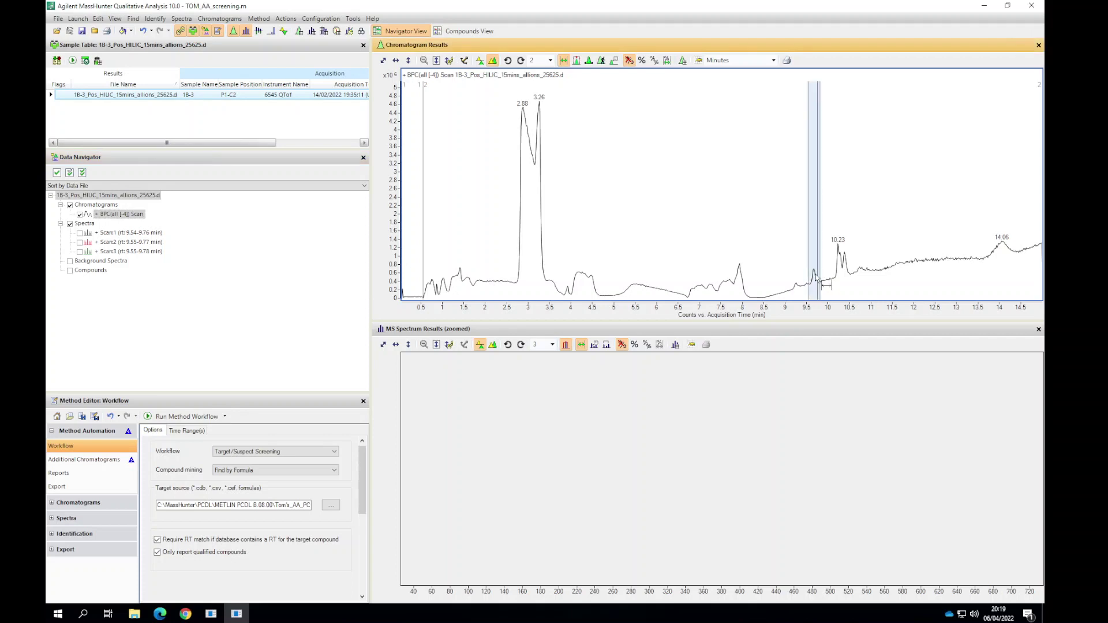
pyautogui.doubleClick(815, 281)
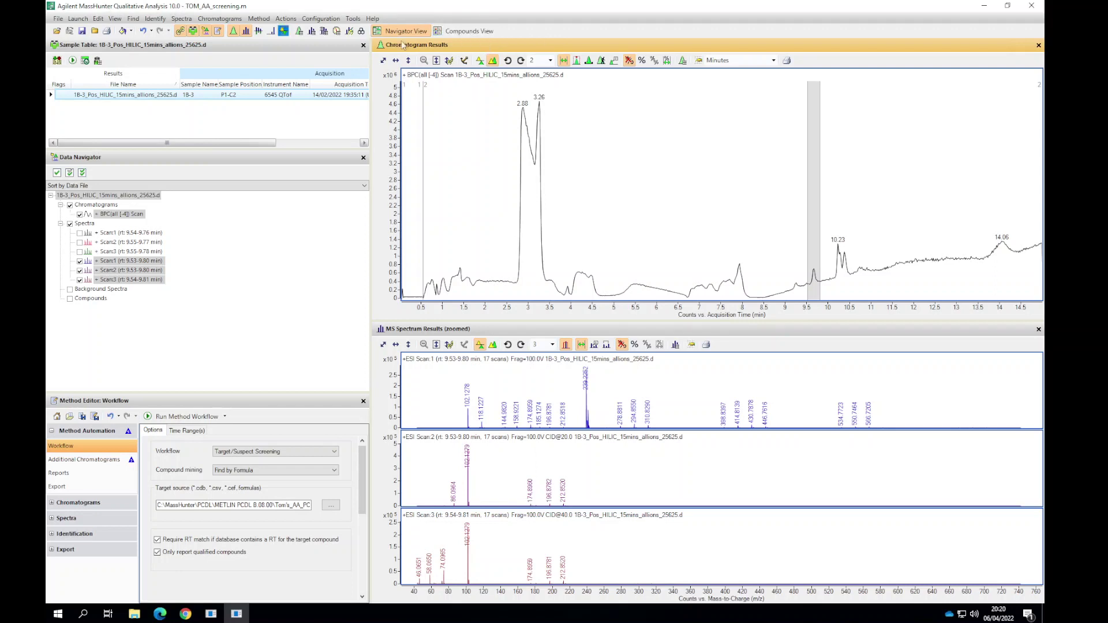
# Step: Switch to the Compounds View layout, leaving the Configuration options unchanged
pyautogui.click(480, 32)
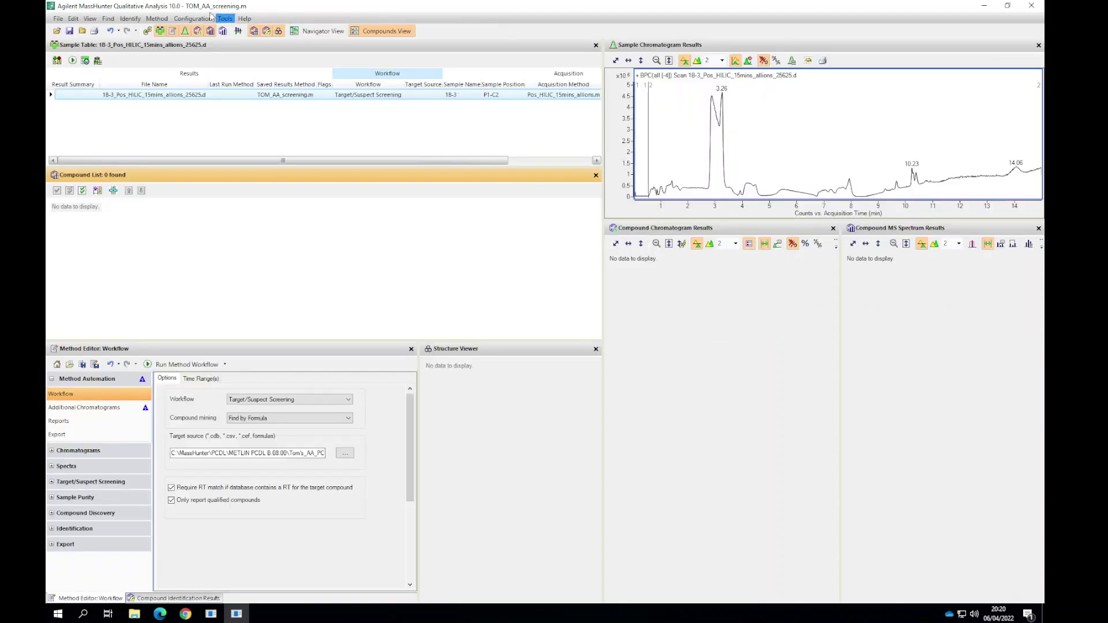
pyautogui.click(193, 19)
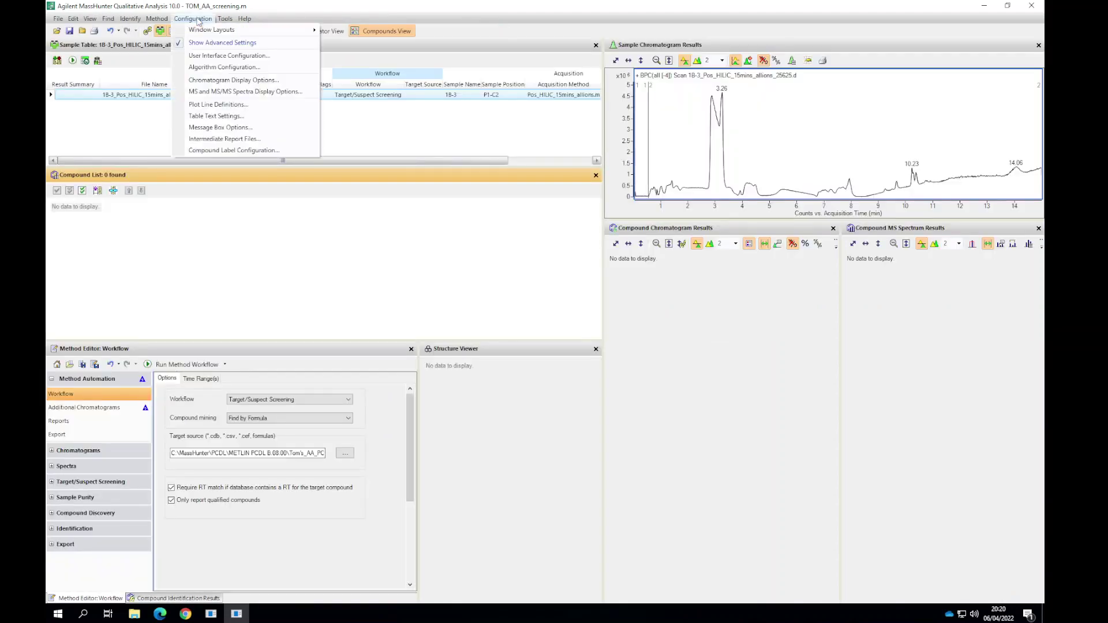
pyautogui.click(480, 29)
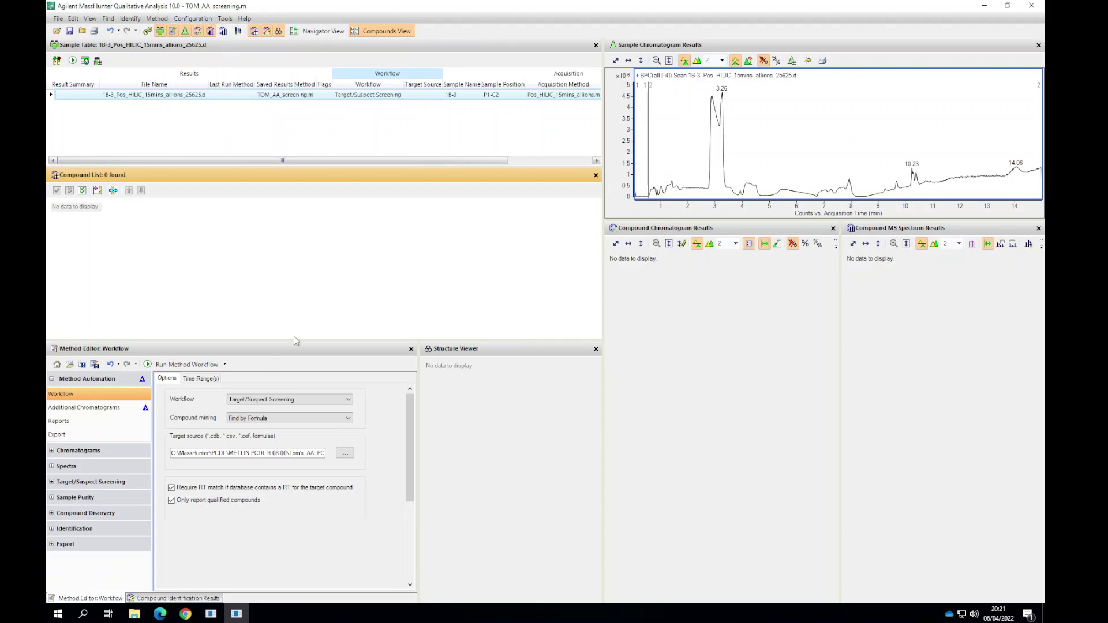
# Step: Keep Target/Suspect Screening as the workflow with Find by Formula compound mining
pyautogui.click(264, 404)
pyautogui.click(262, 404)
pyautogui.click(259, 402)
pyautogui.click(261, 409)
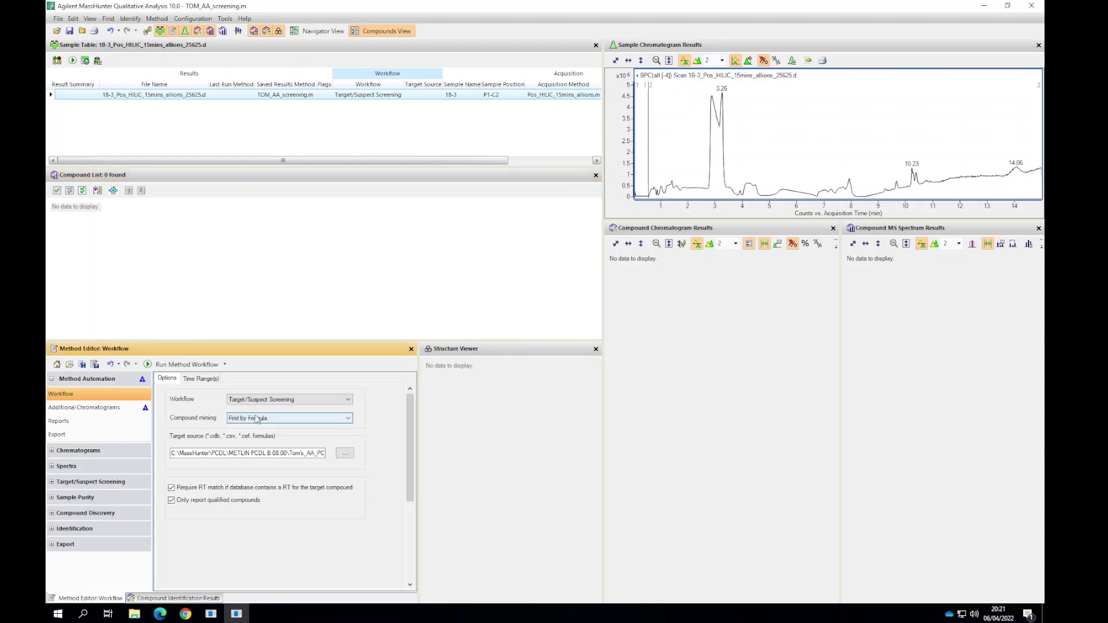
pyautogui.click(260, 418)
pyautogui.click(246, 432)
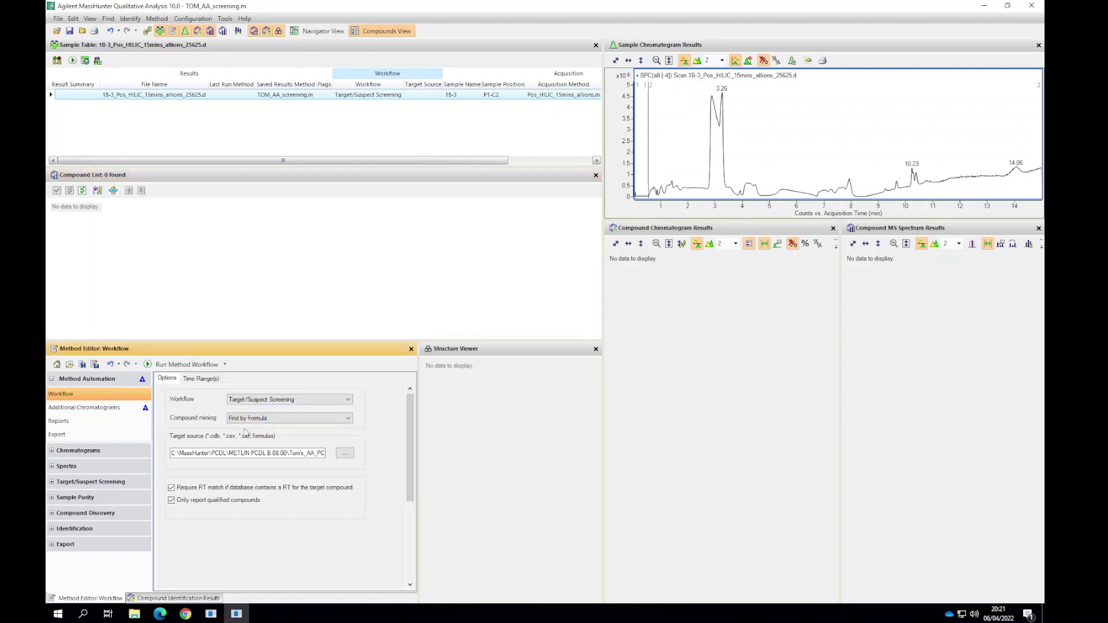
pyautogui.click(346, 453)
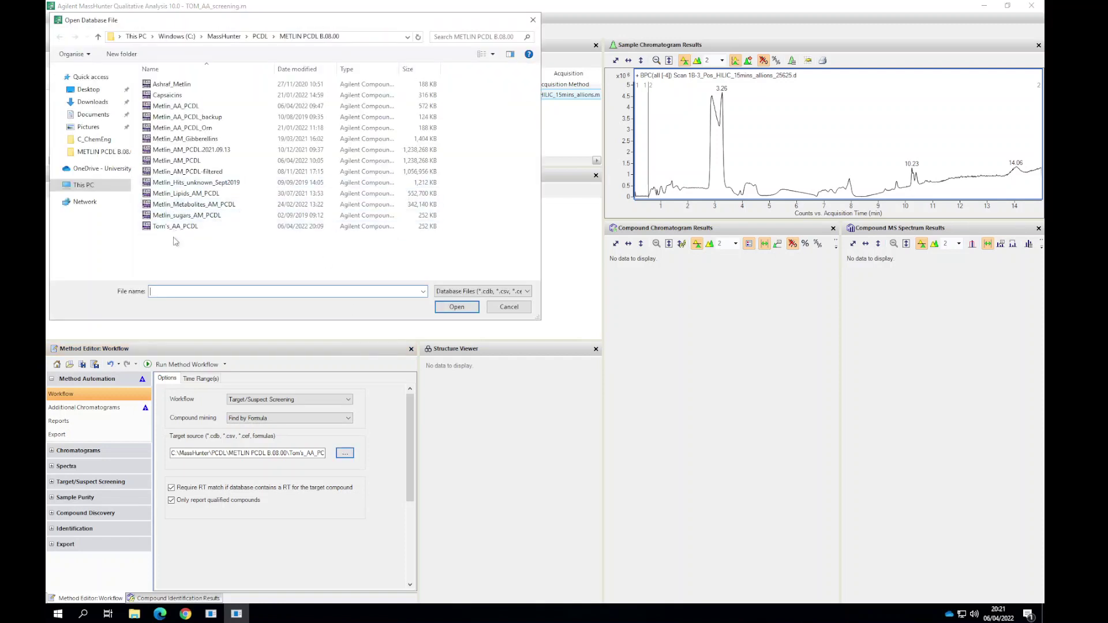
pyautogui.doubleClick(173, 231)
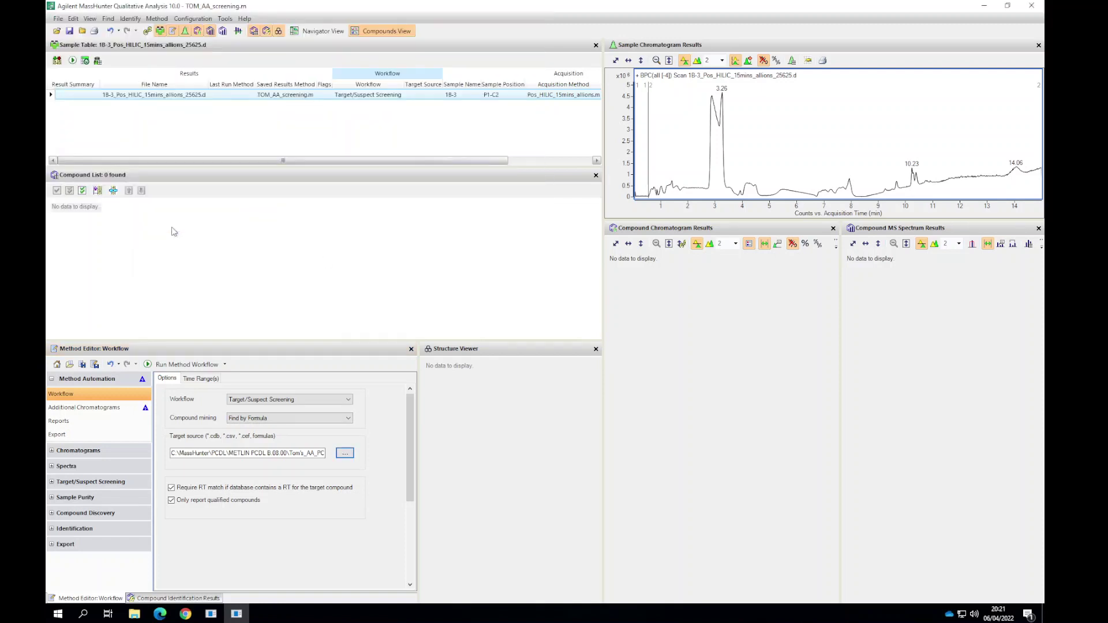
# Step: Turn off Require RT match and bring up Find by Formula under Target/Suspect Screening
pyautogui.click(191, 489)
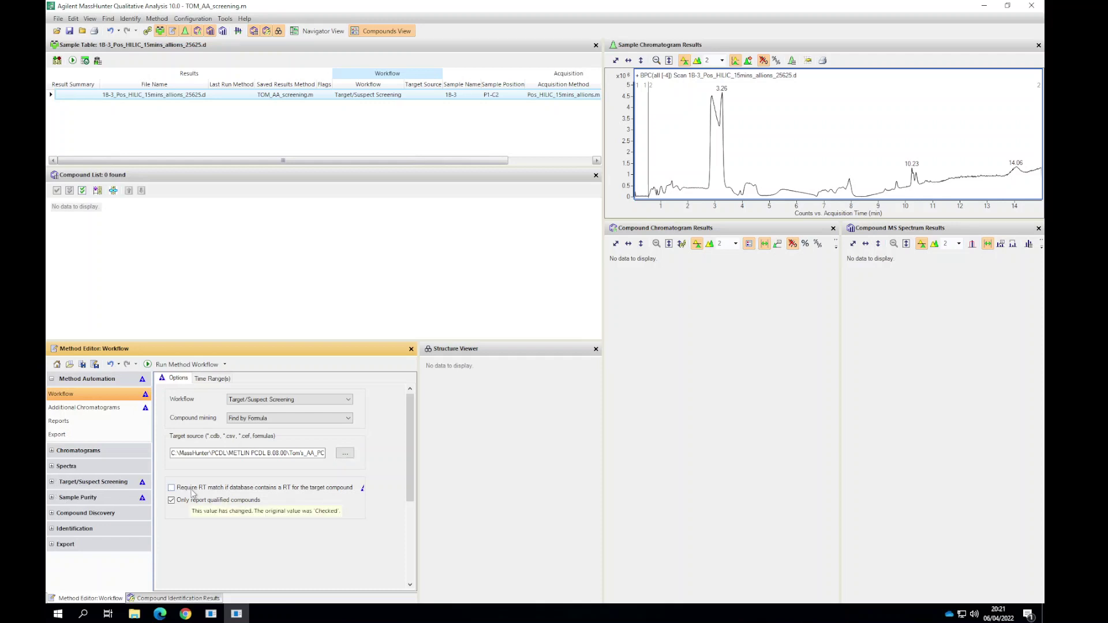
pyautogui.click(98, 409)
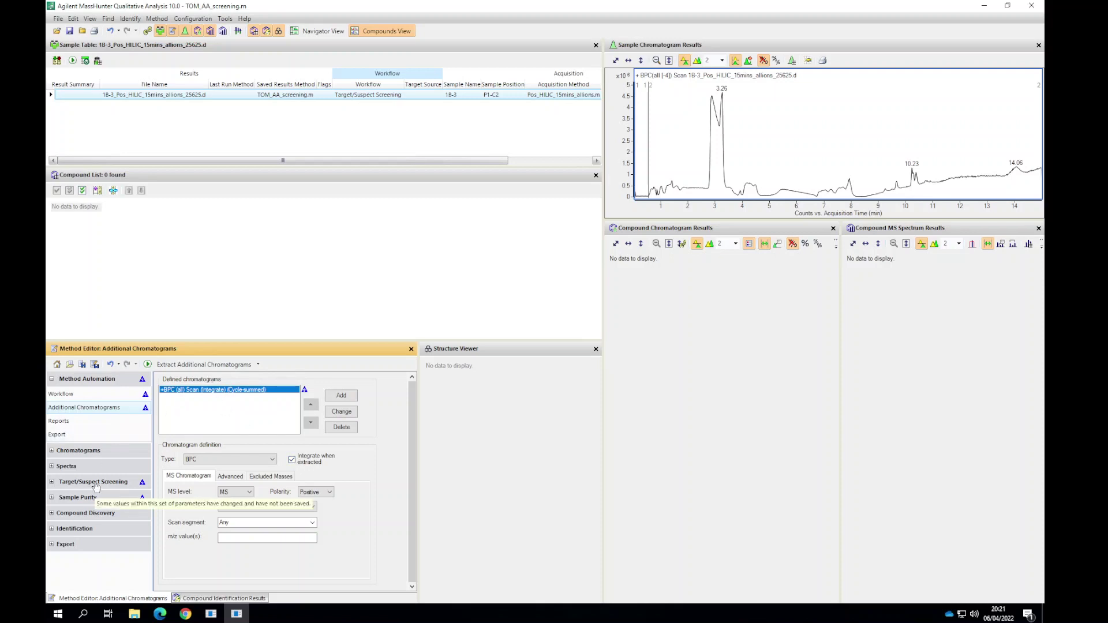
pyautogui.click(94, 483)
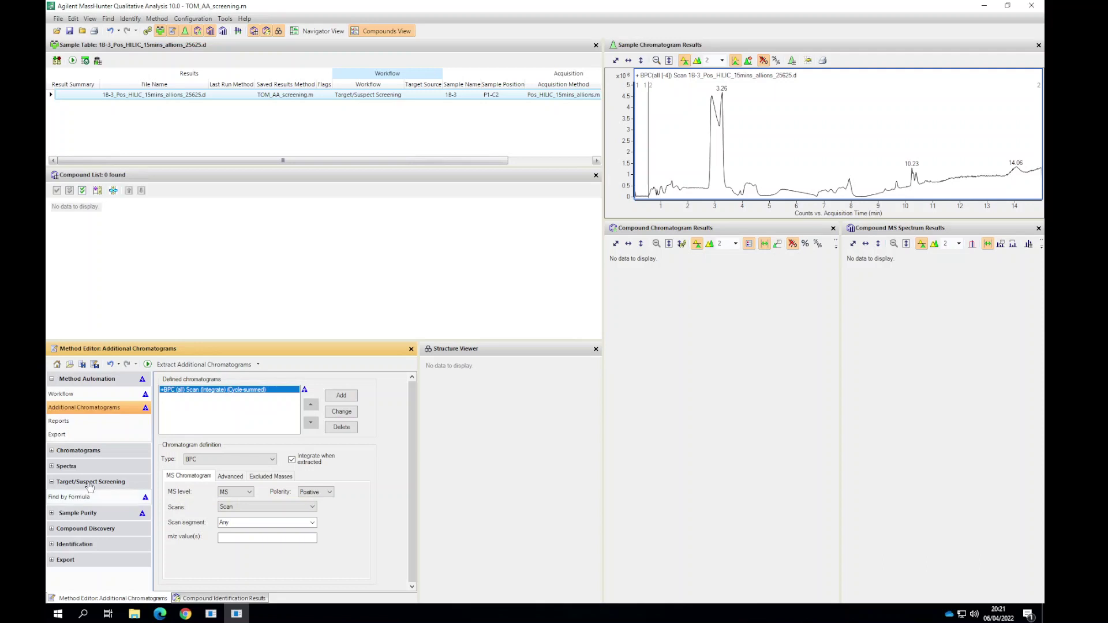
pyautogui.click(75, 497)
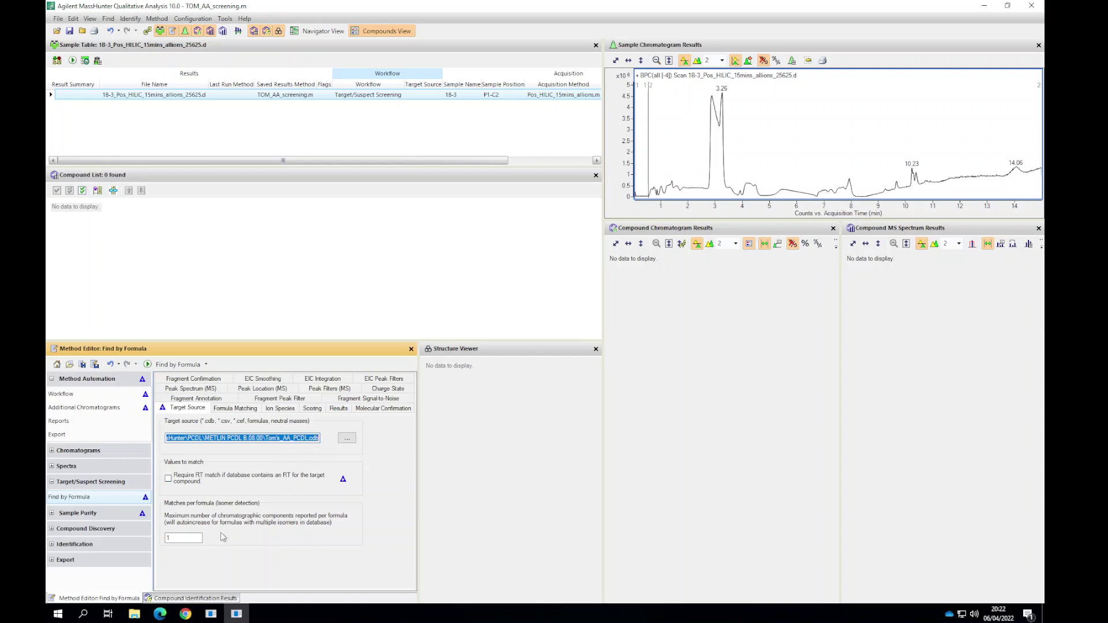
# Step: Check the 10.00 ppm mass tolerance under Formula Matching, then view the Ion Species settings
pyautogui.click(228, 409)
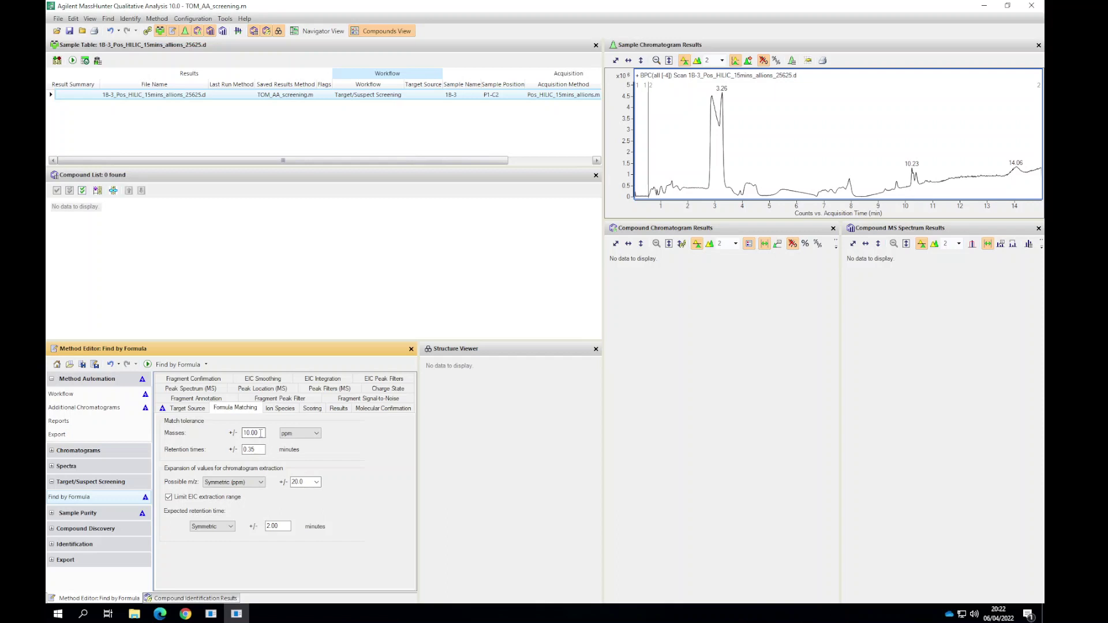
pyautogui.doubleClick(260, 433)
pyautogui.click(270, 410)
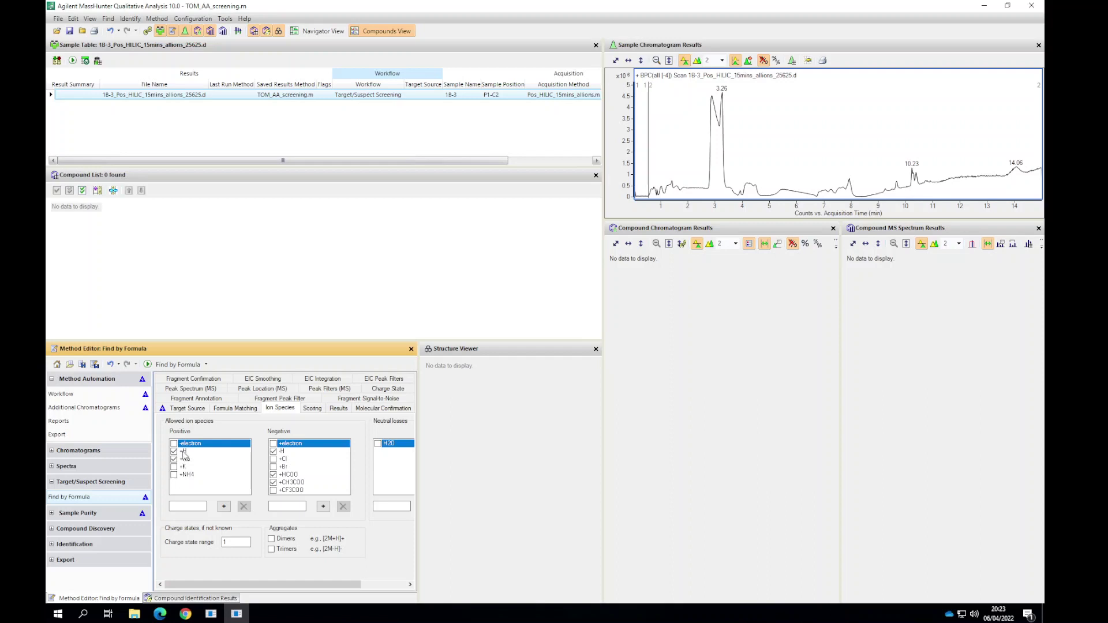
pyautogui.click(319, 410)
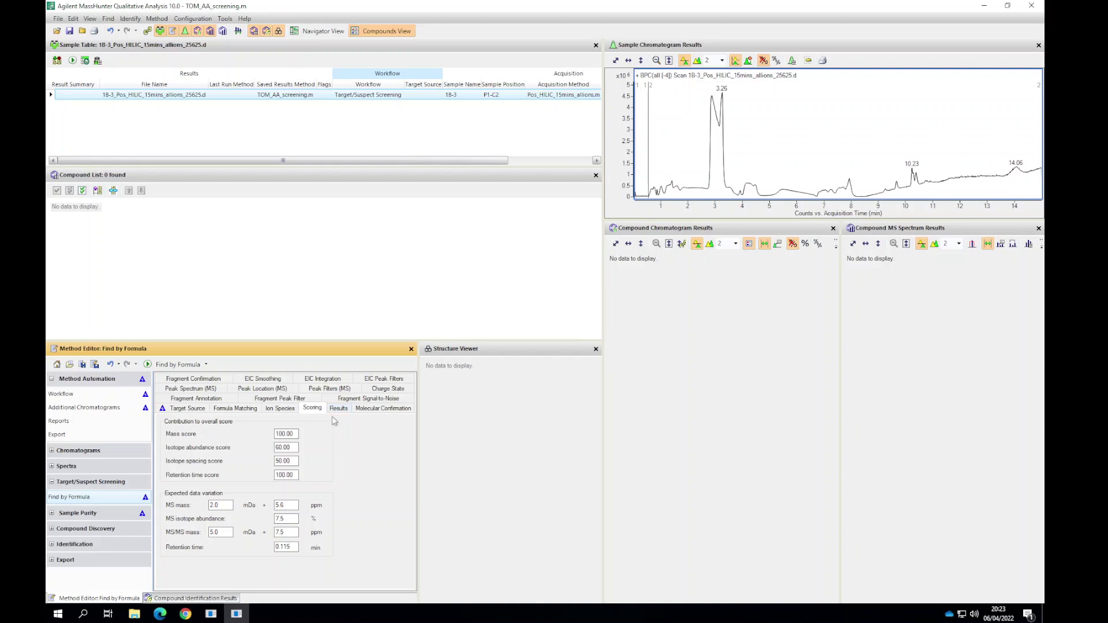
pyautogui.click(337, 410)
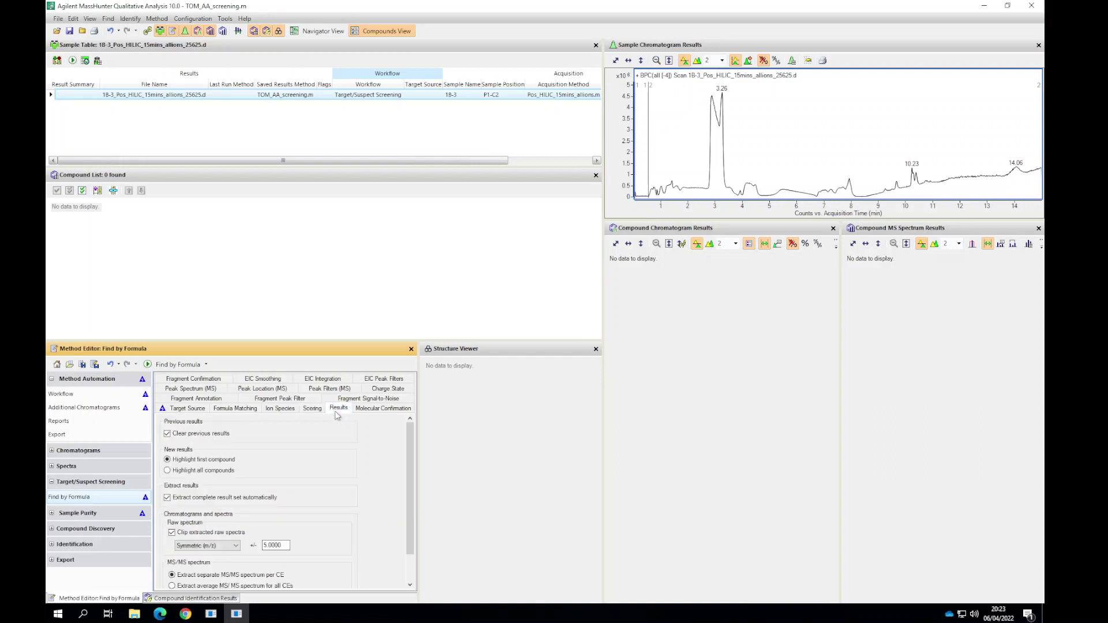
pyautogui.click(387, 410)
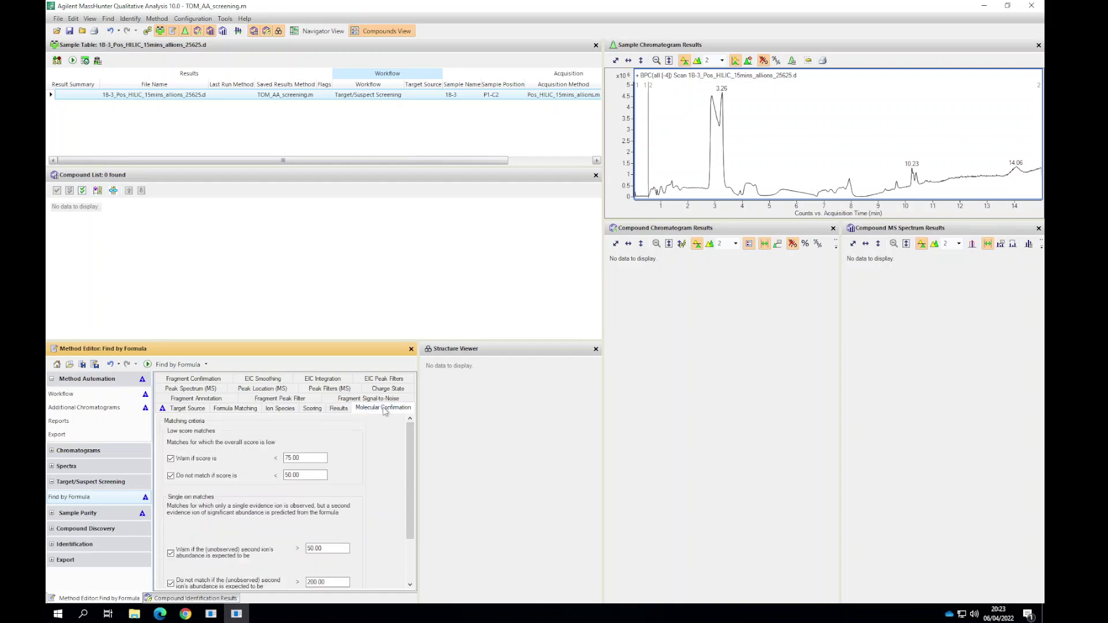
pyautogui.click(197, 400)
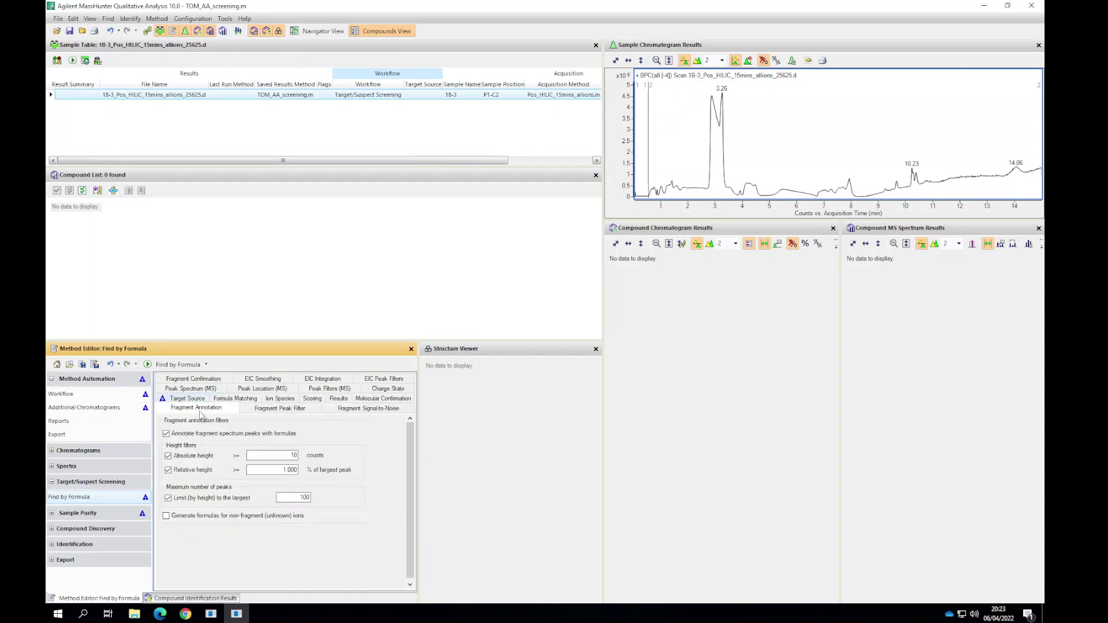
pyautogui.click(191, 380)
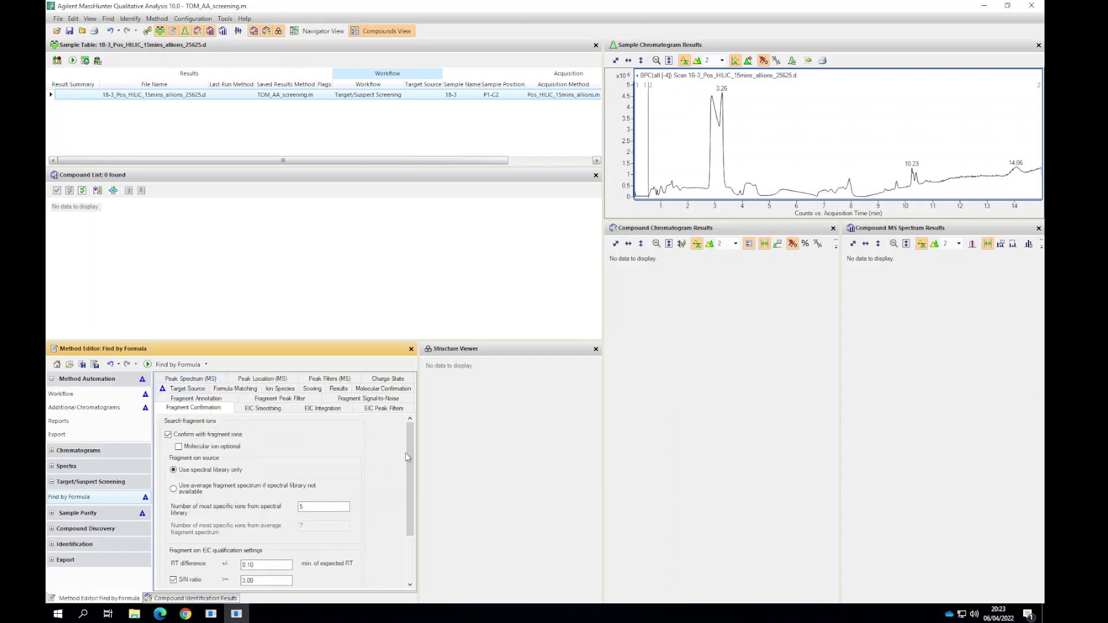
pyautogui.moveTo(409, 457); pyautogui.dragTo(407, 458)
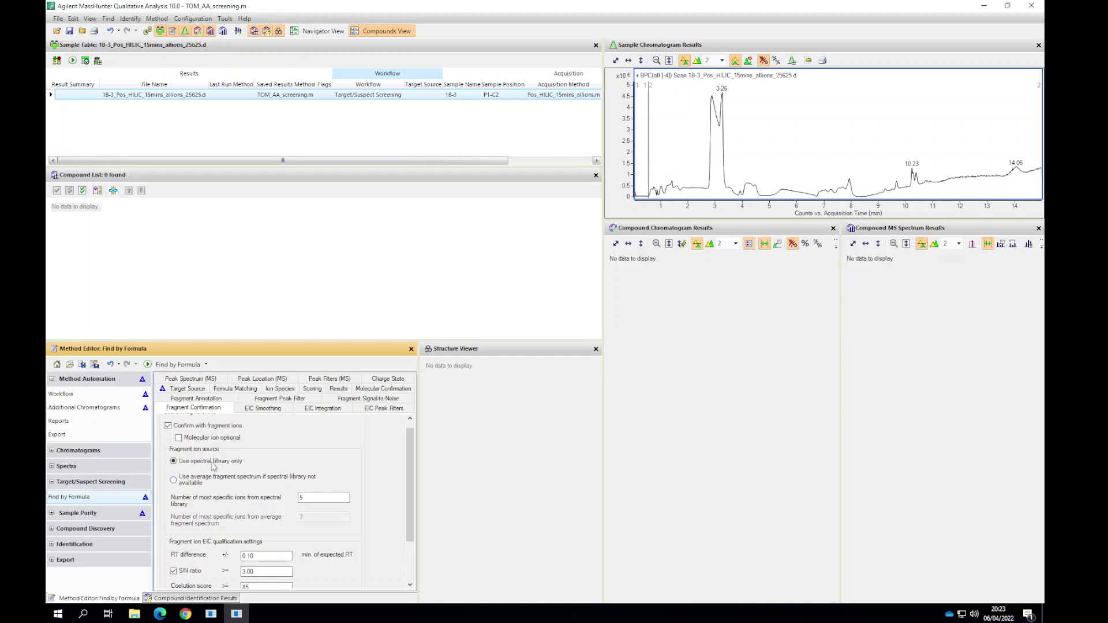
pyautogui.moveTo(409, 472); pyautogui.dragTo(412, 512)
pyautogui.moveTo(283, 496); pyautogui.dragTo(213, 508)
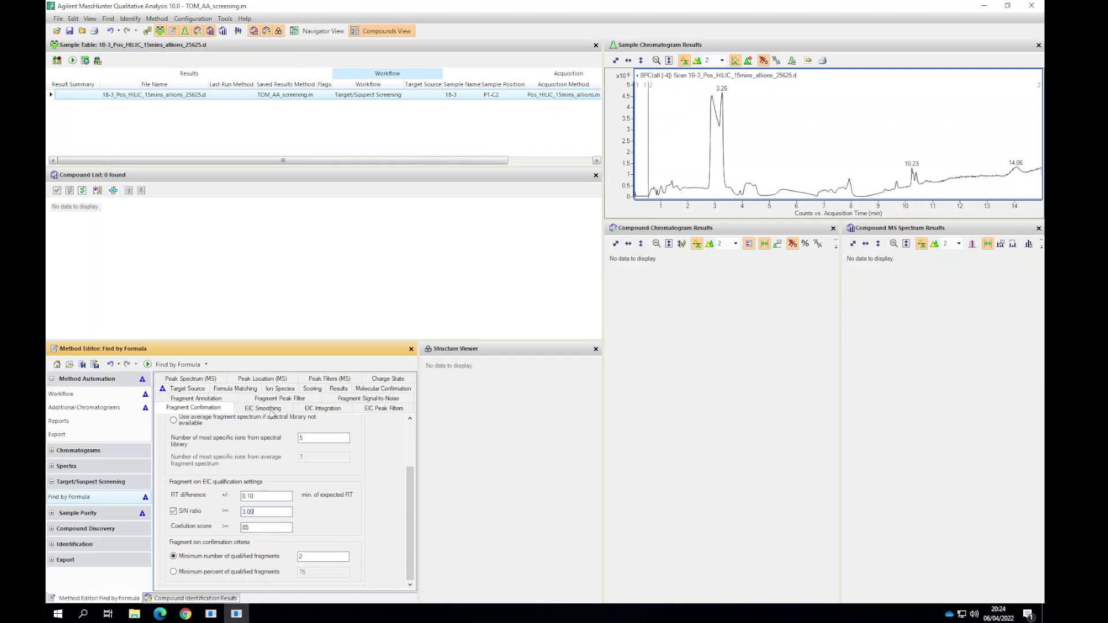
# Step: Run the method workflow and show the Creatinine result (Cpd 1) in the highlighted sample
pyautogui.click(81, 395)
pyautogui.click(180, 365)
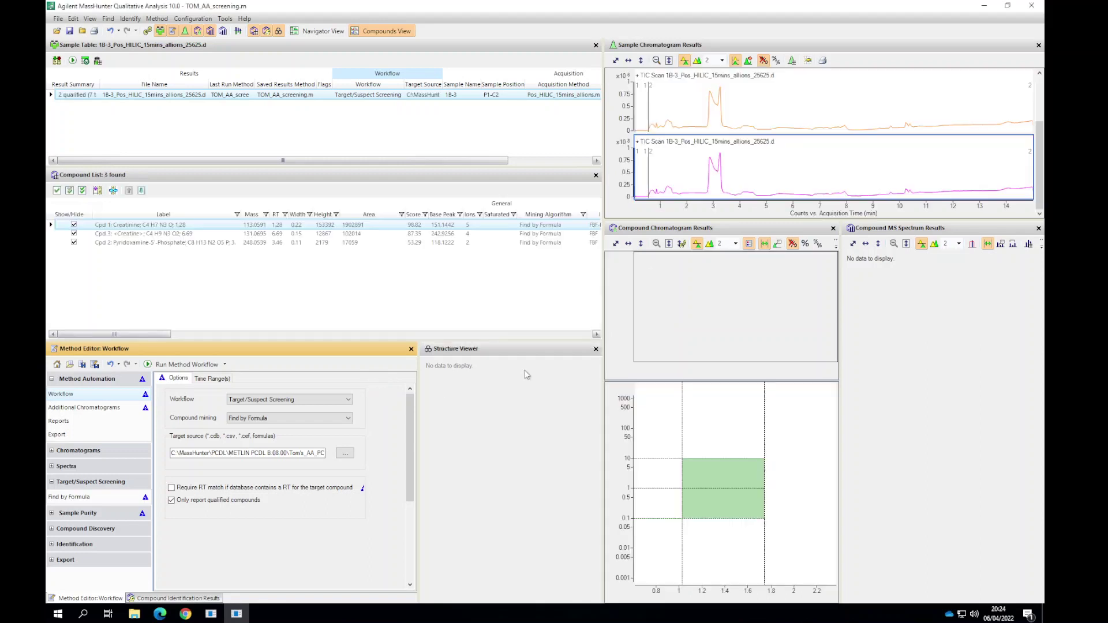
pyautogui.click(135, 225)
pyautogui.rightClick(135, 226)
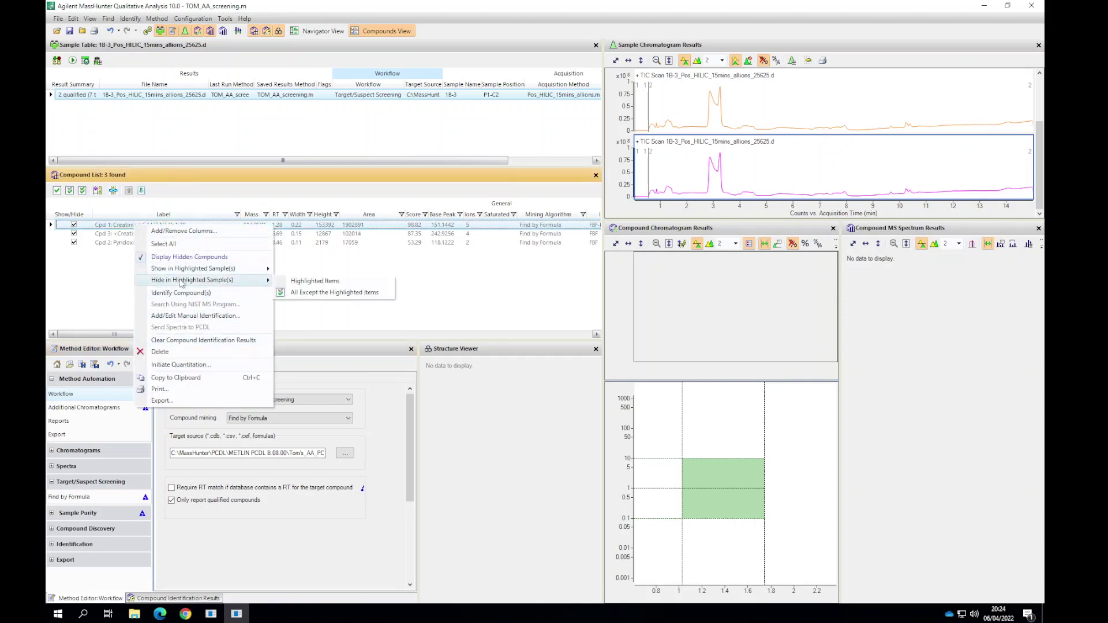
pyautogui.click(297, 296)
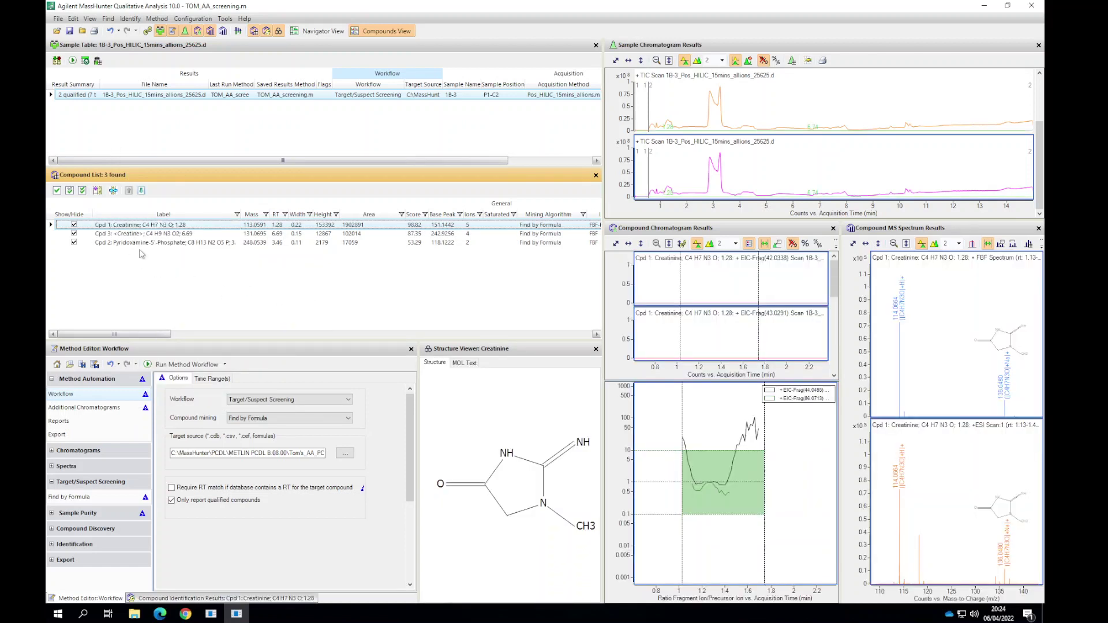
pyautogui.moveTo(136, 334); pyautogui.dragTo(388, 333)
# Step: Compare creatine's and pyridoxamine-5'-phosphate's fragment traces, ending on creatinine's coeluting EICs at 1.28 min
pyautogui.click(431, 233)
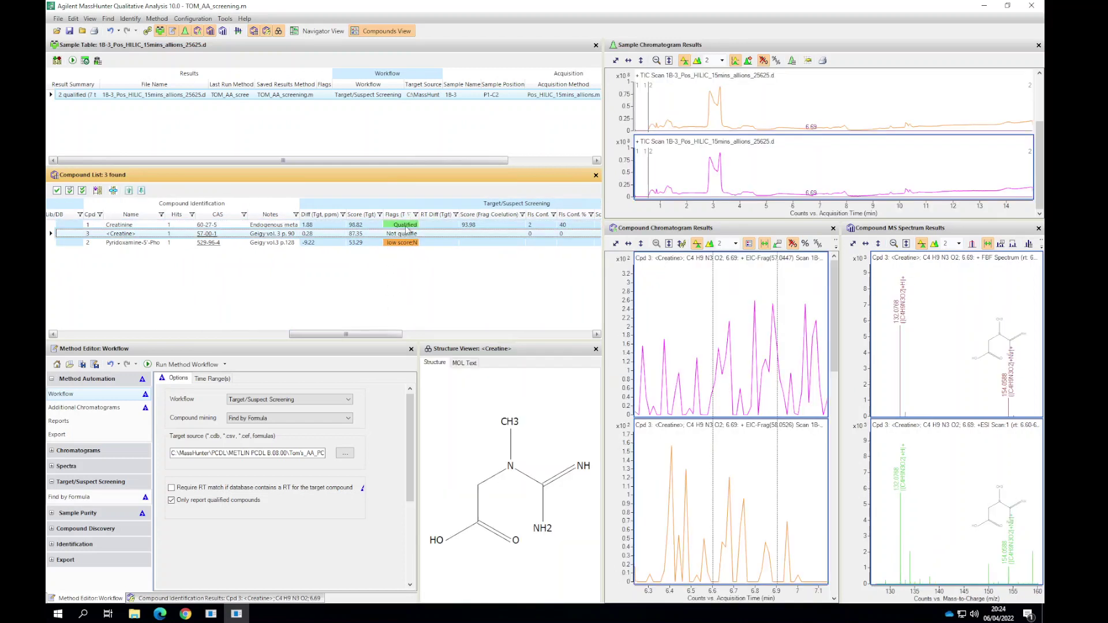
pyautogui.click(407, 226)
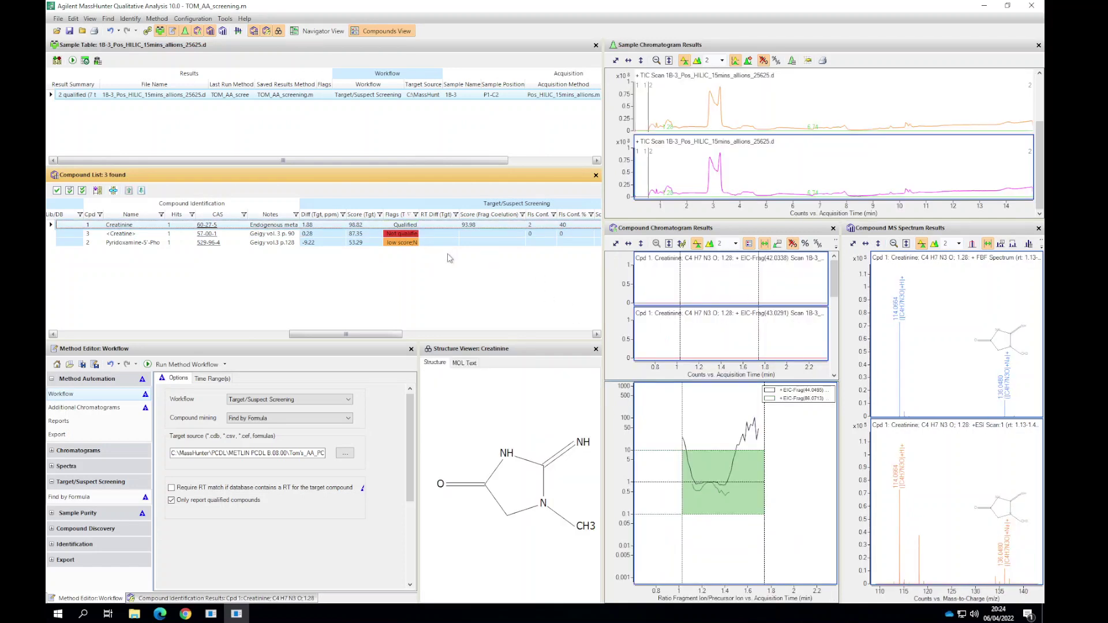
pyautogui.click(411, 234)
pyautogui.scroll(-5, 827, 327)
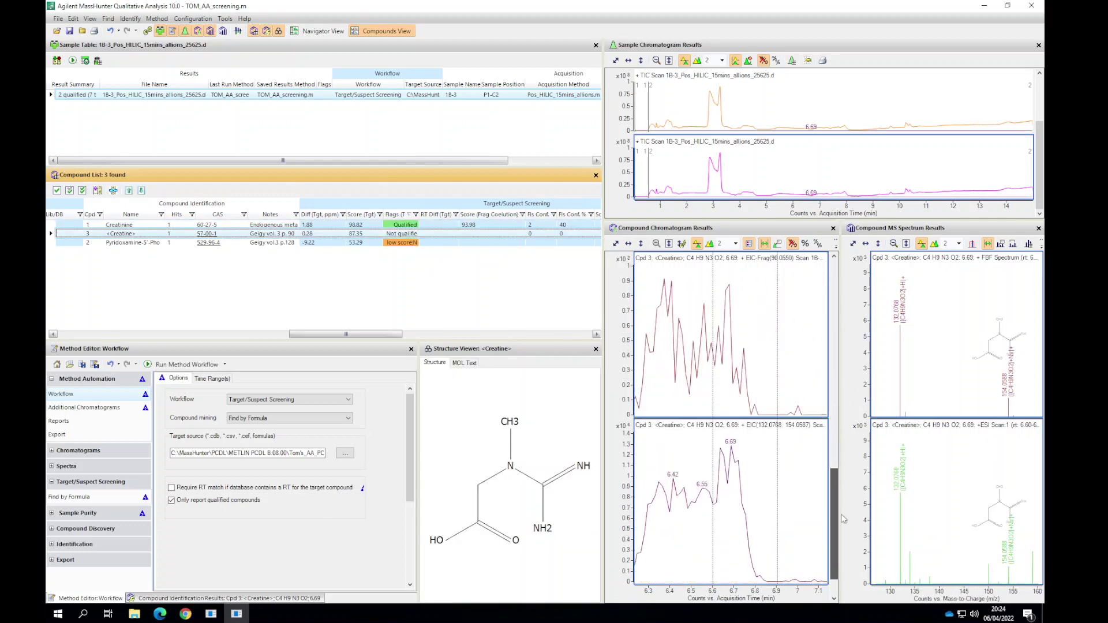
pyautogui.click(421, 243)
pyautogui.moveTo(309, 334); pyautogui.dragTo(77, 335)
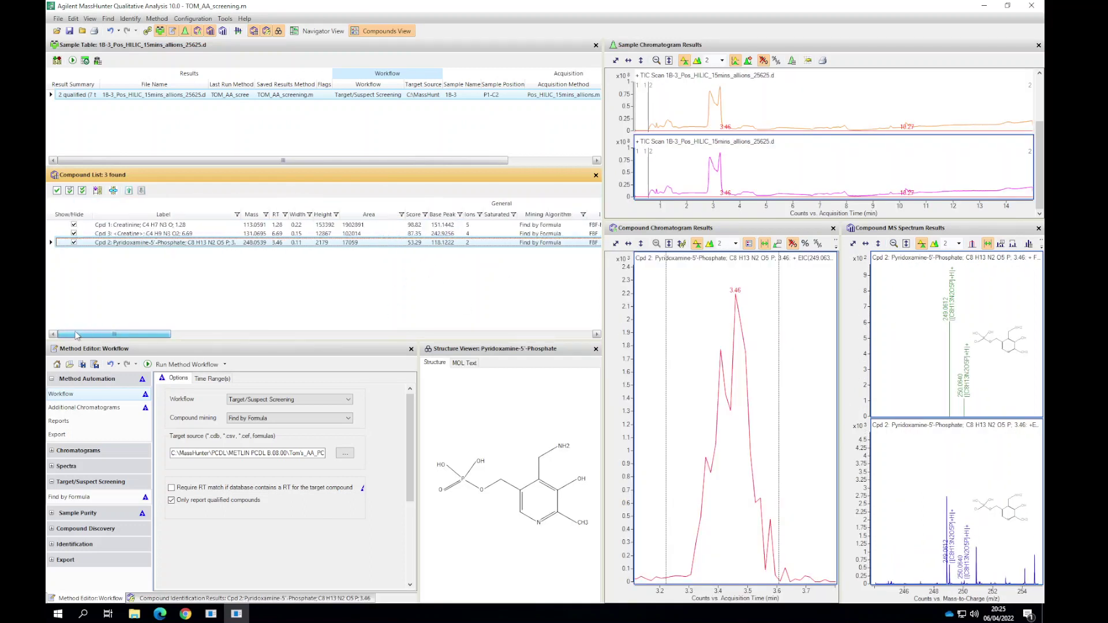
pyautogui.click(133, 225)
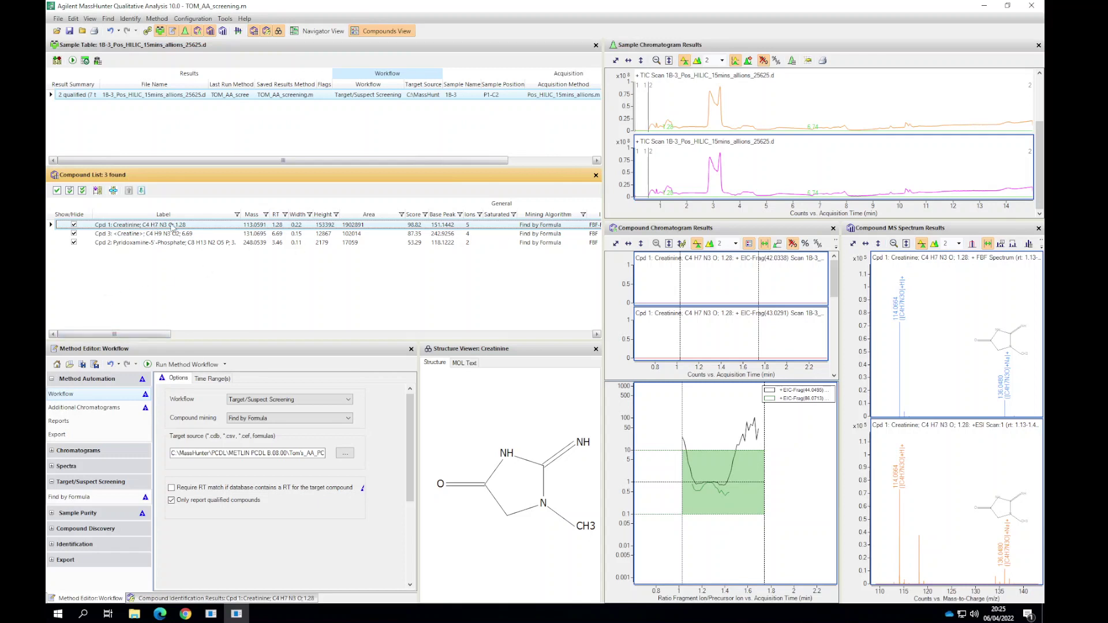
pyautogui.moveTo(834, 278); pyautogui.dragTo(834, 347)
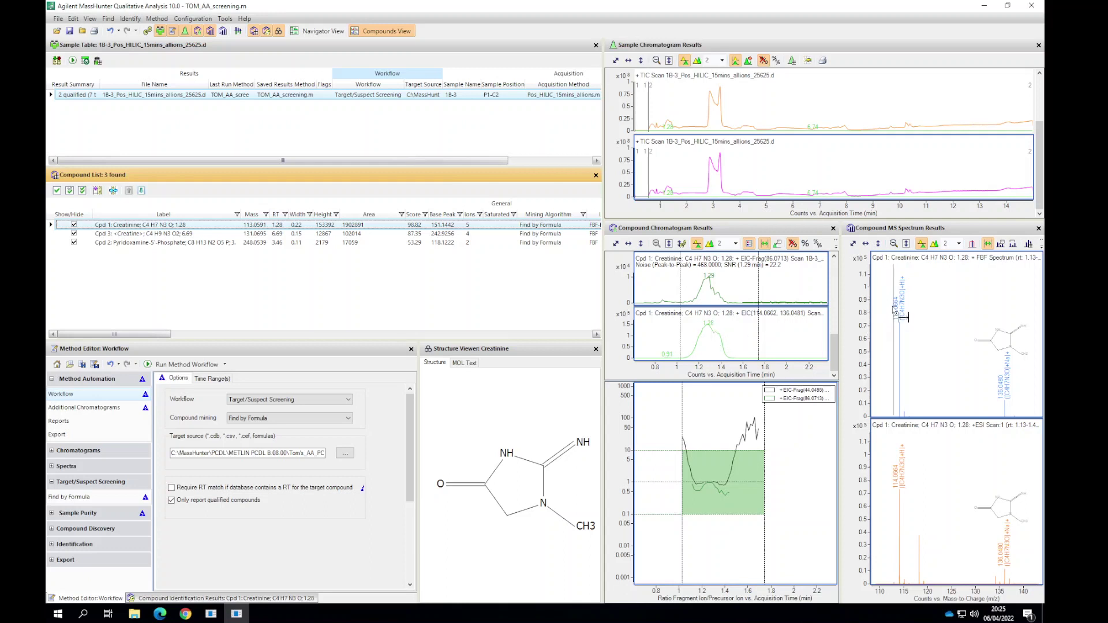
# Step: Zoom the MS spectrum to m/z 113–117, then check Find by Formula's 10.00 ppm and 0.35 min tolerances
pyautogui.click(910, 385)
pyautogui.moveTo(894, 416); pyautogui.dragTo(913, 306)
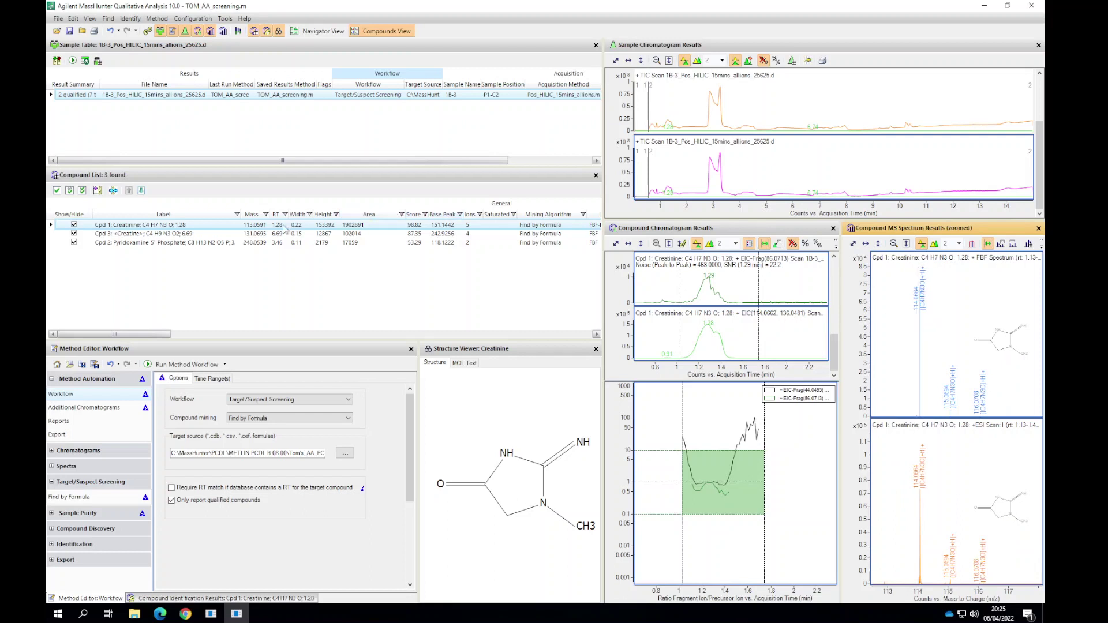
pyautogui.click(76, 498)
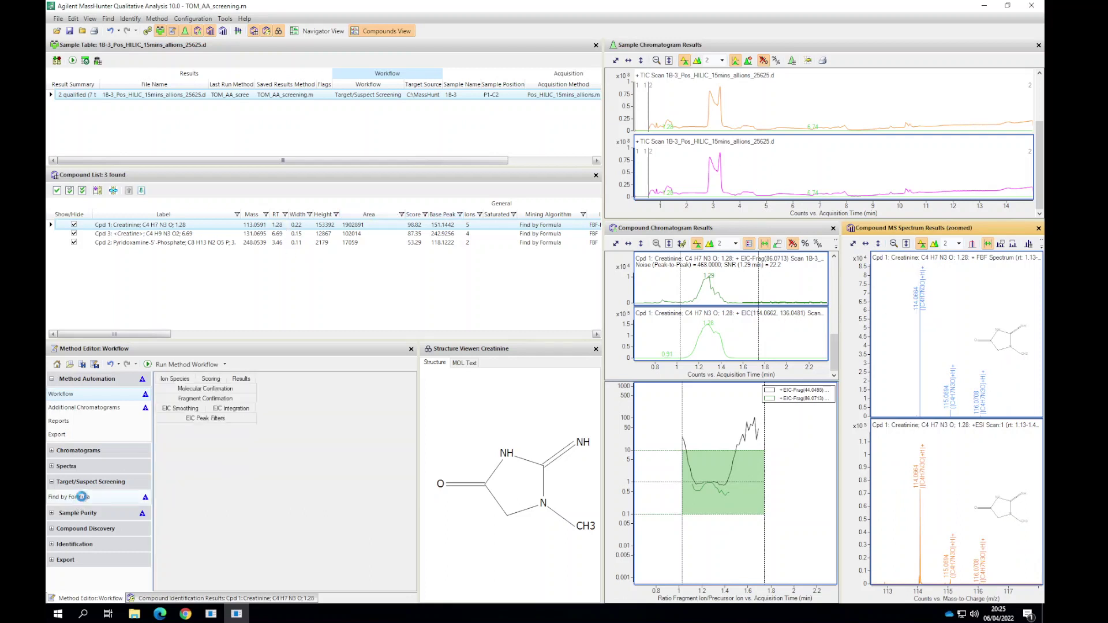
pyautogui.click(185, 380)
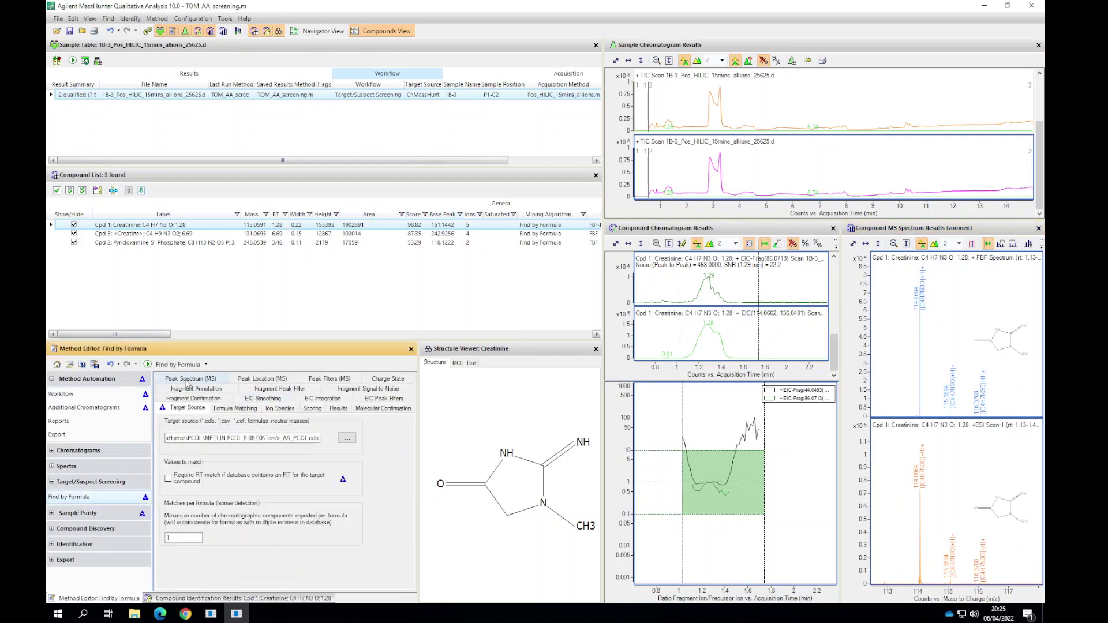
pyautogui.click(237, 407)
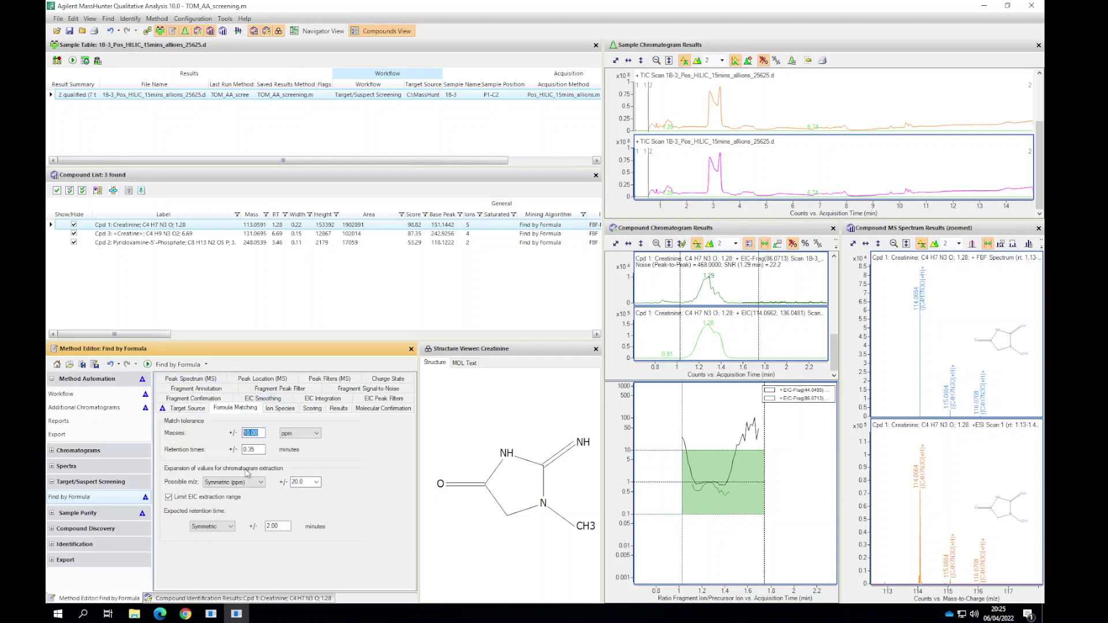
pyautogui.doubleClick(947, 401)
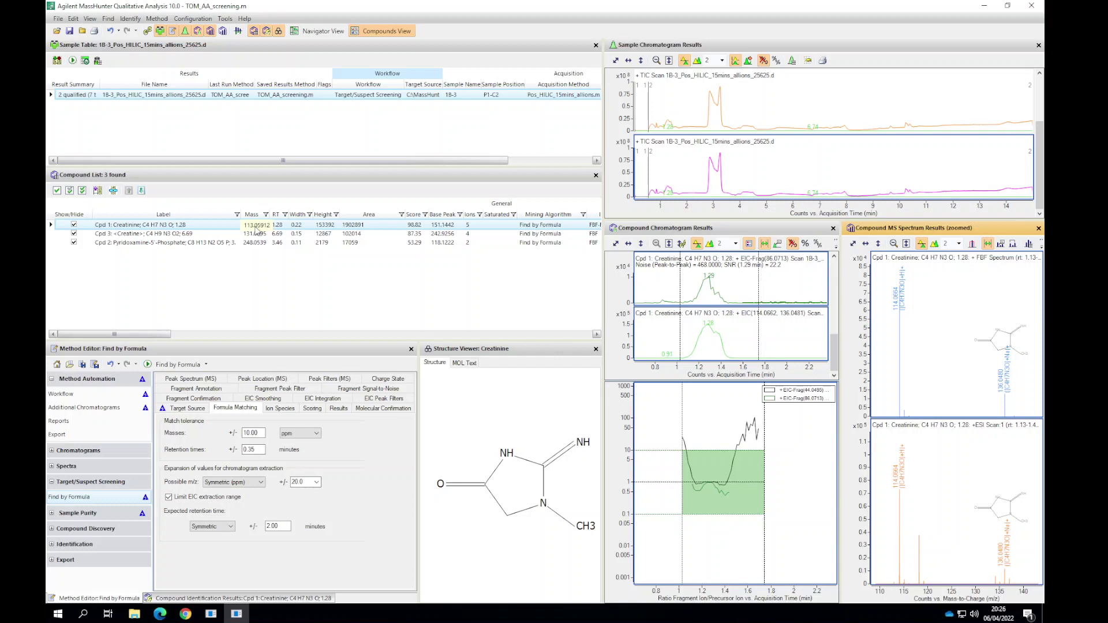
pyautogui.moveTo(161, 335); pyautogui.dragTo(366, 348)
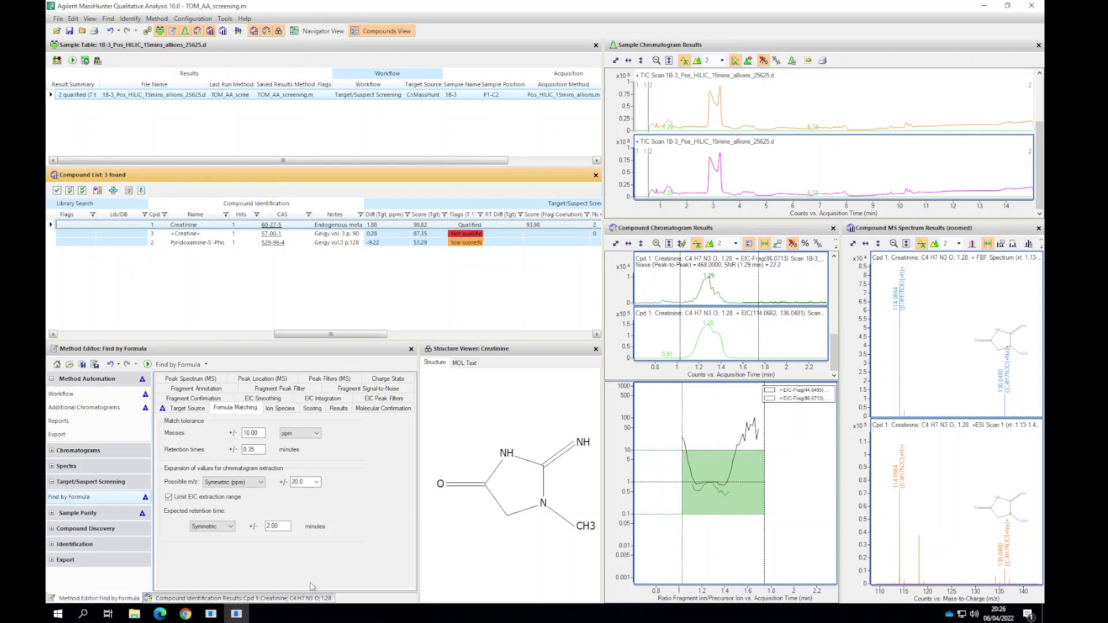
pyautogui.click(210, 614)
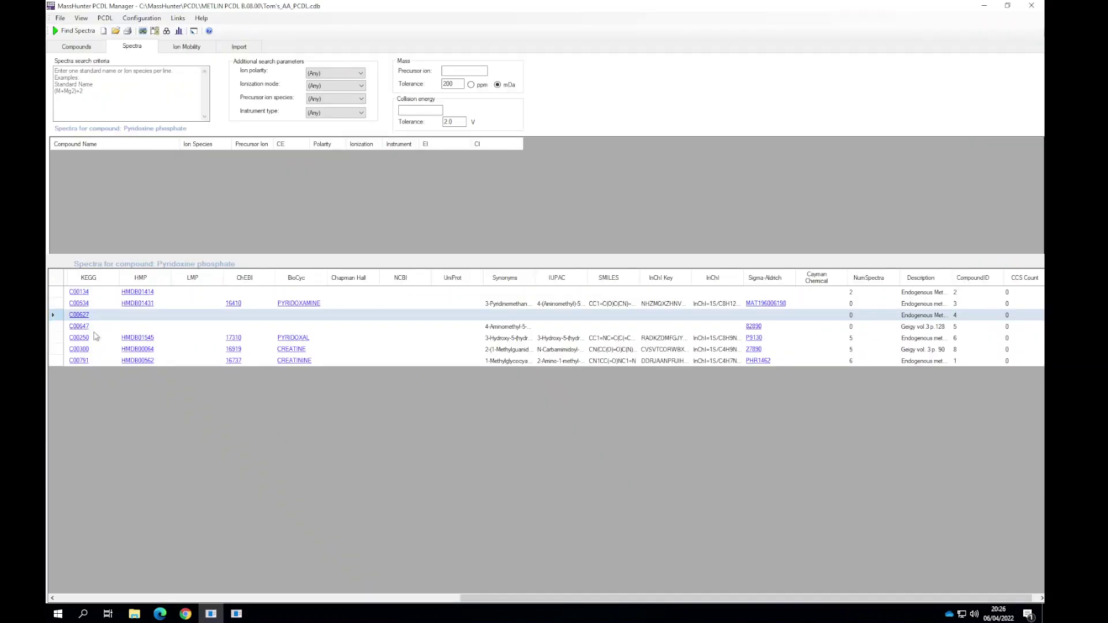
pyautogui.moveTo(487, 599); pyautogui.dragTo(72, 562)
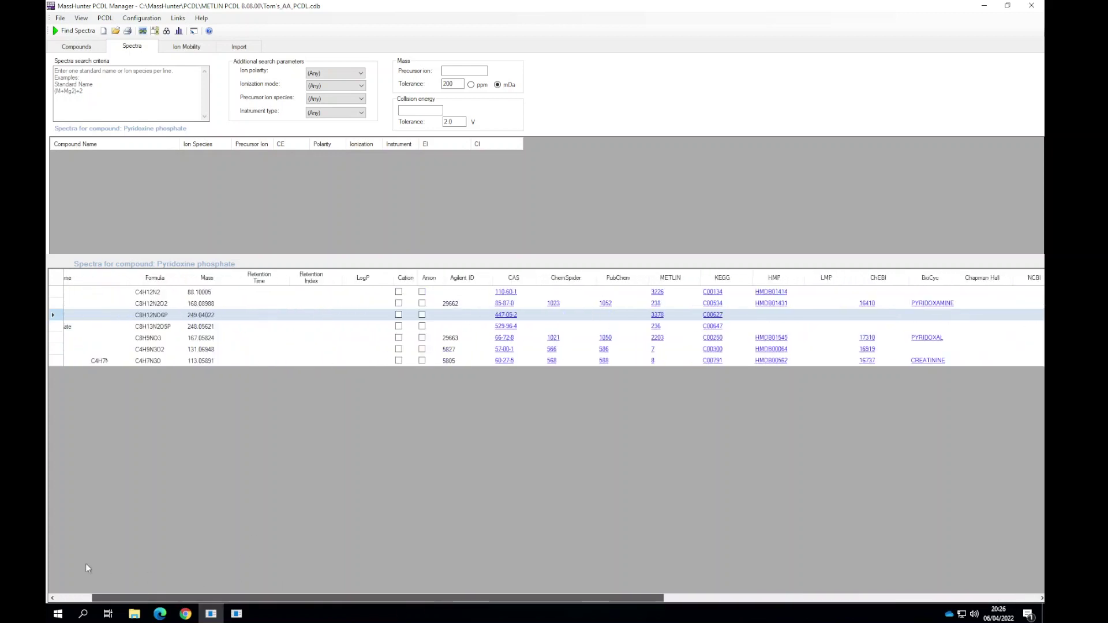
pyautogui.click(58, 362)
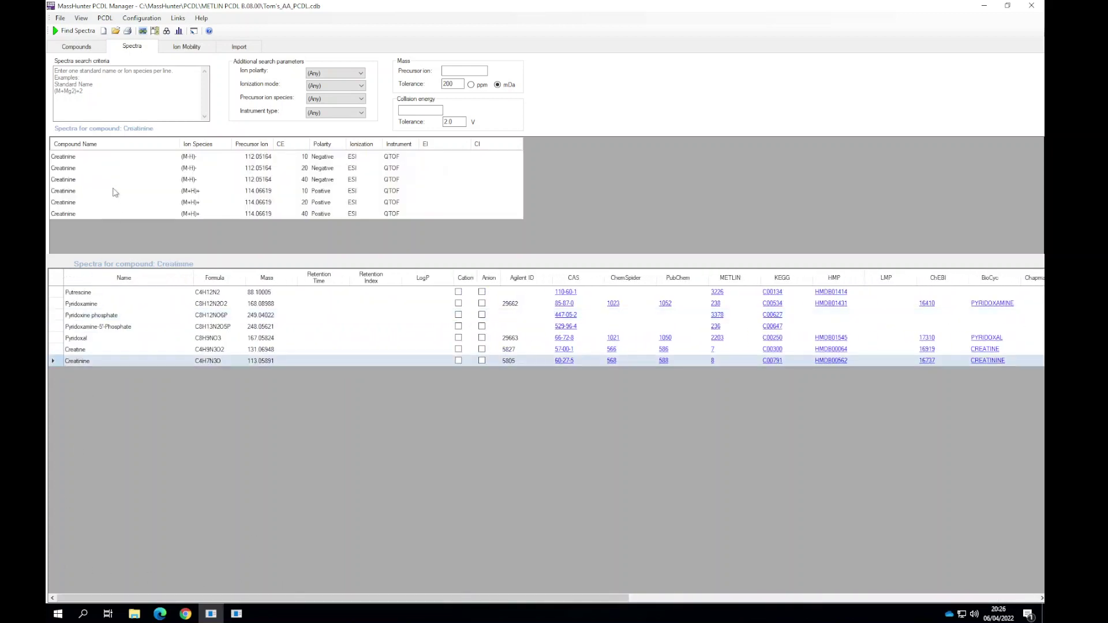
pyautogui.doubleClick(65, 190)
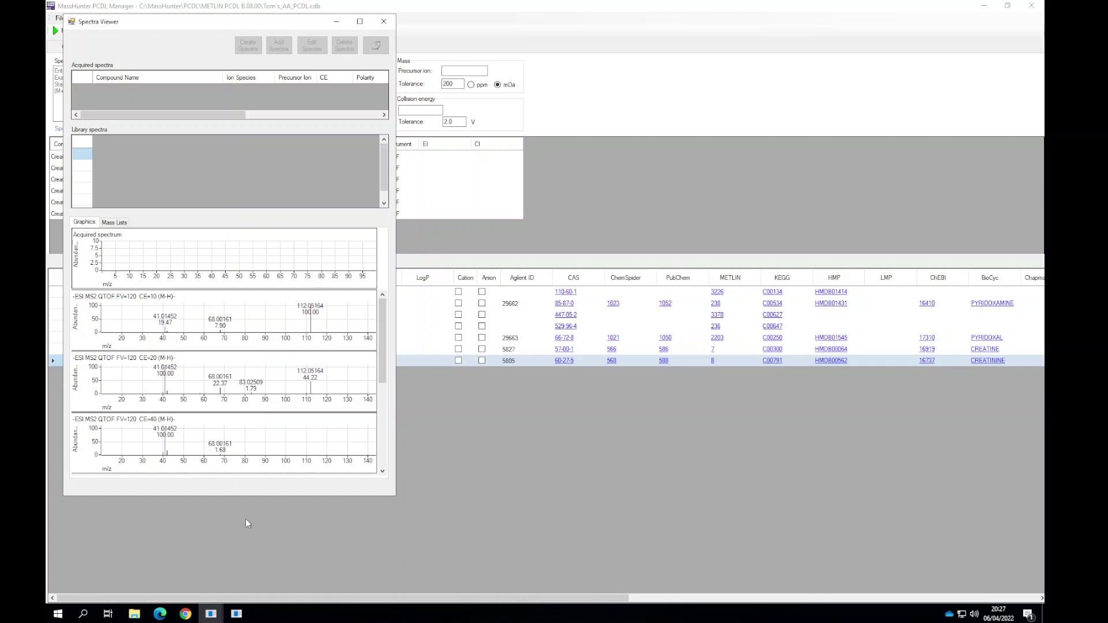
pyautogui.click(237, 614)
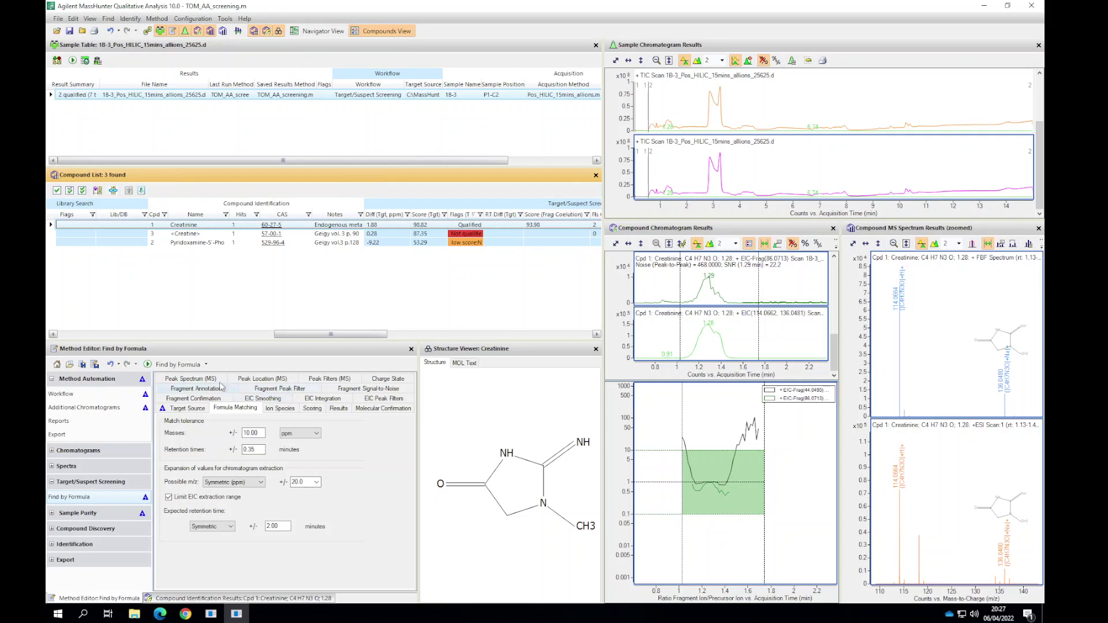
# Step: Review the fragment confirmation thresholds: RT difference 0.10 min, S/N 3.00, coelution score 85
pyautogui.click(195, 399)
pyautogui.scroll(-3, 402, 477)
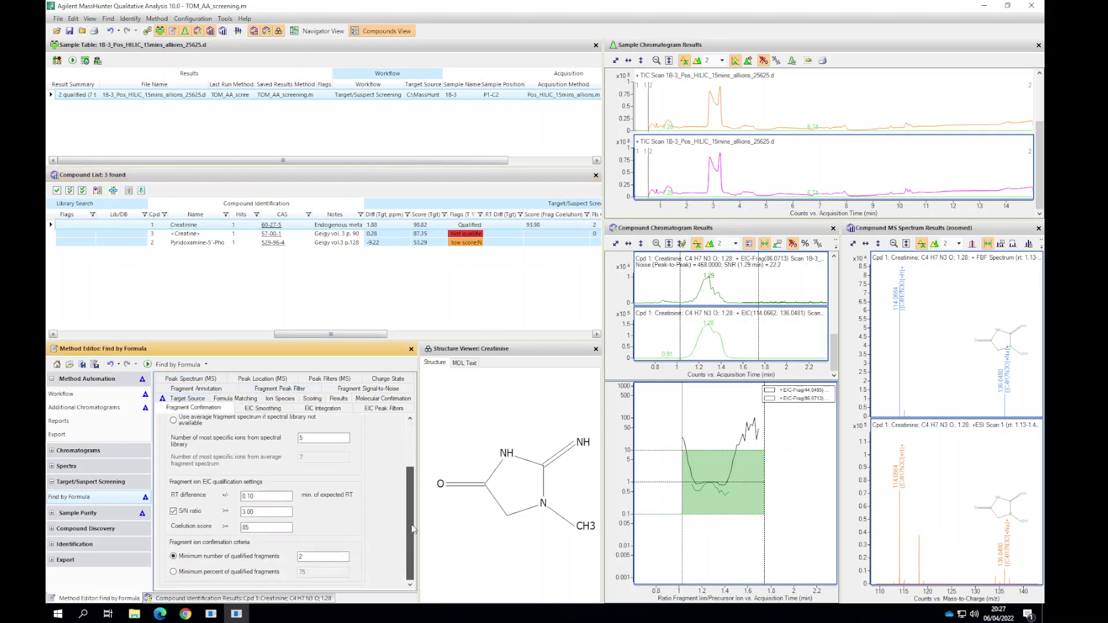
pyautogui.moveTo(287, 495); pyautogui.dragTo(238, 495)
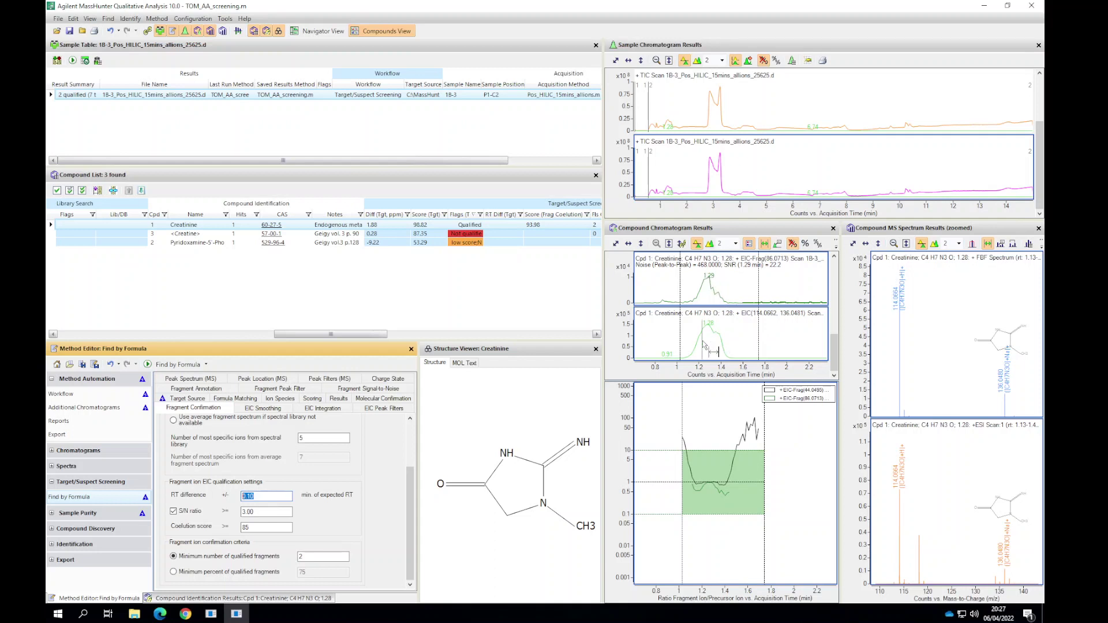
pyautogui.moveTo(257, 511); pyautogui.dragTo(246, 513)
pyautogui.moveTo(255, 527); pyautogui.dragTo(230, 533)
# Step: Show creatinine's fragment EICs, stepping from the 44.0495 fragment to the qualified 86.0713 fragment
pyautogui.click(232, 599)
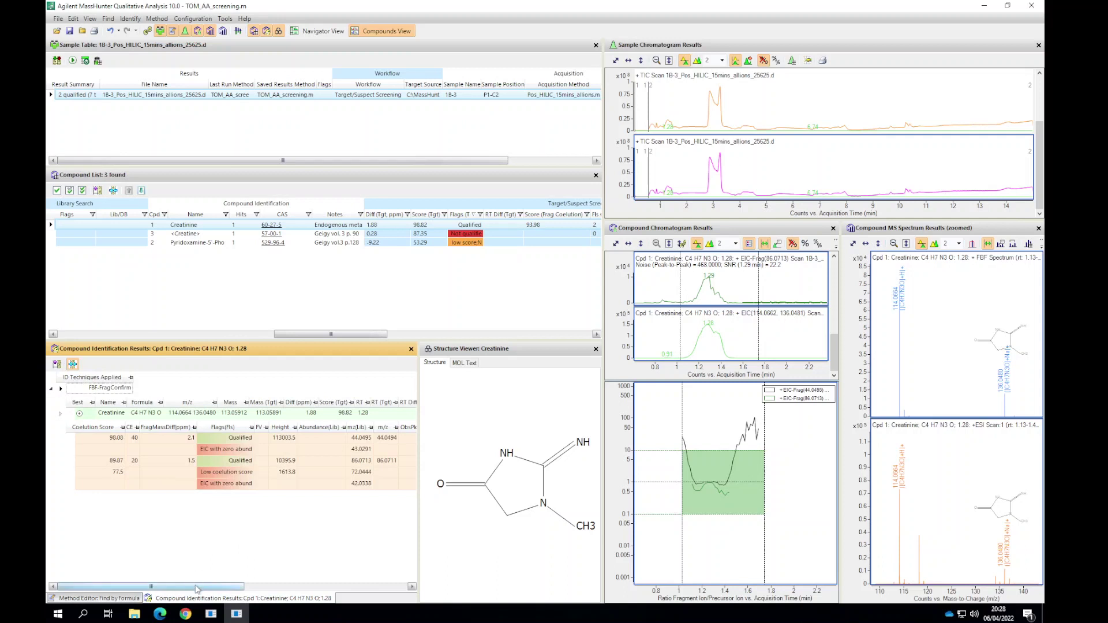
pyautogui.moveTo(196, 588); pyautogui.dragTo(393, 584)
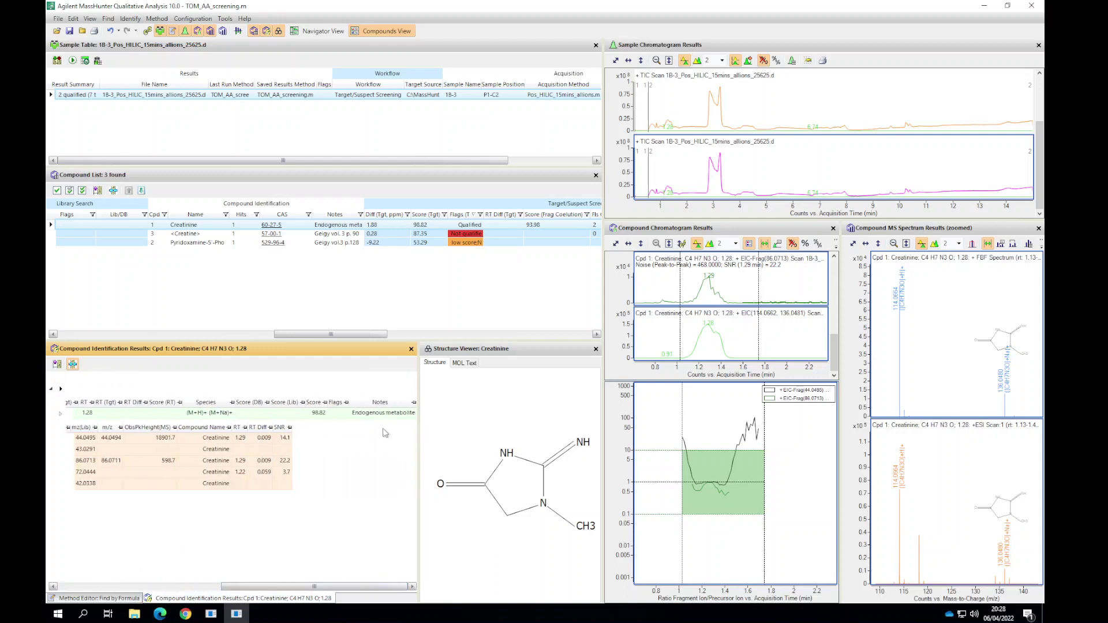
pyautogui.click(319, 413)
pyautogui.moveTo(295, 587); pyautogui.dragTo(283, 587)
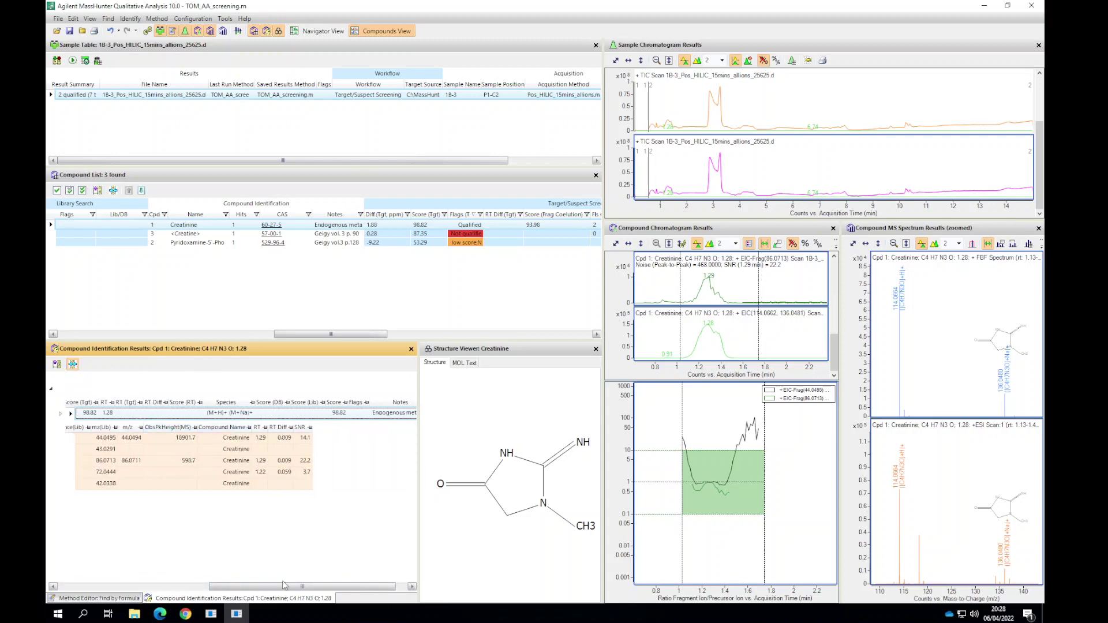
pyautogui.moveTo(283, 585); pyautogui.dragTo(76, 570)
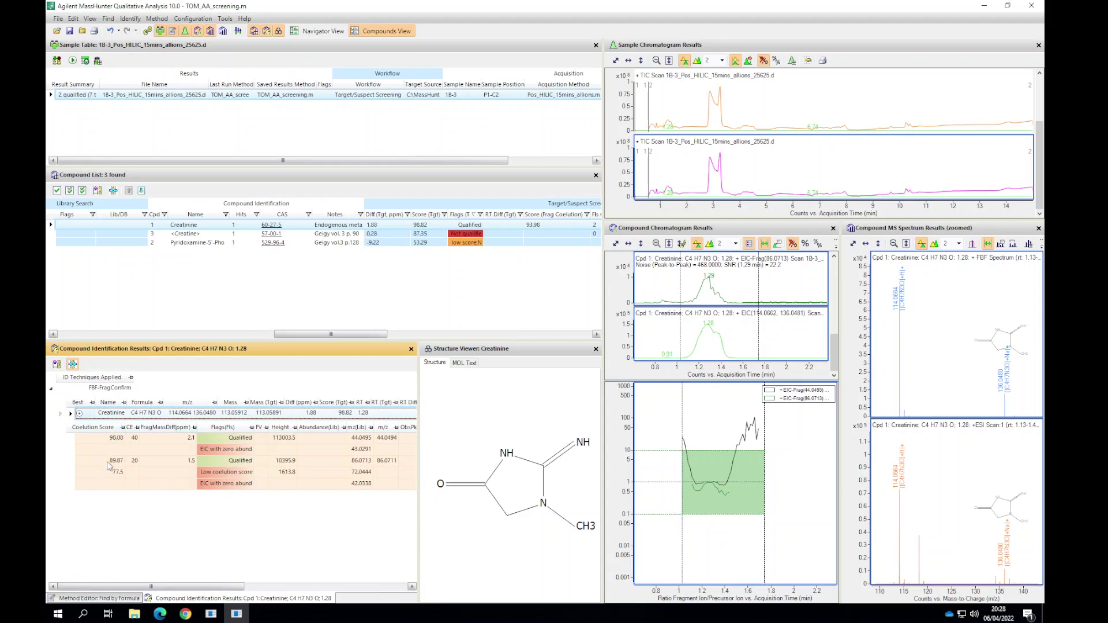
pyautogui.click(115, 439)
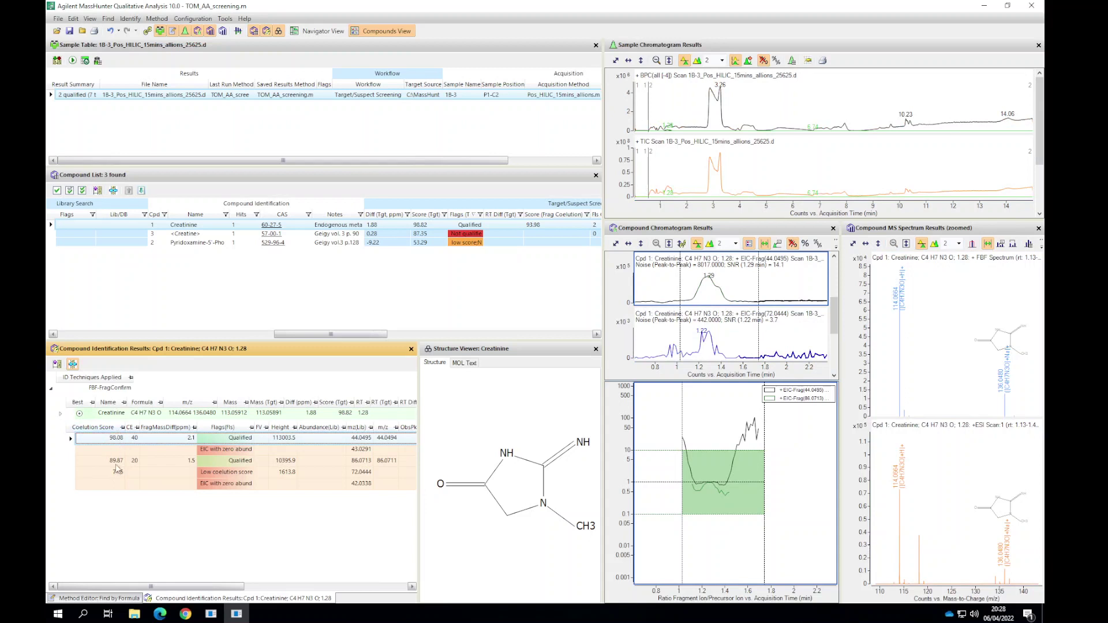
pyautogui.click(117, 472)
pyautogui.click(116, 461)
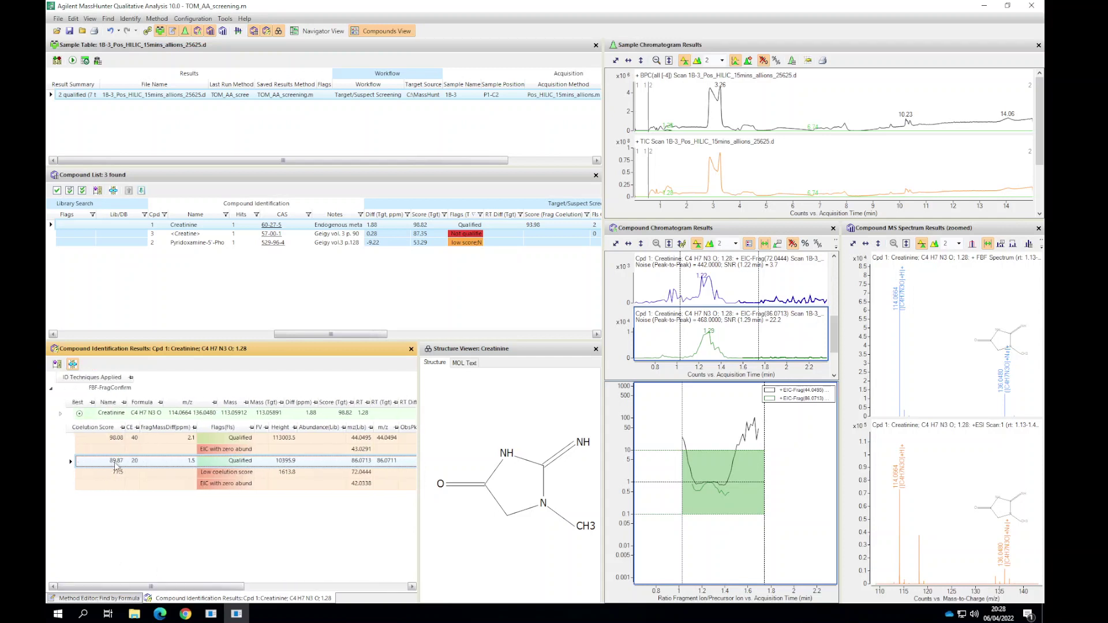
# Step: Check the Find by Formula coelution score threshold of 85
pyautogui.click(115, 598)
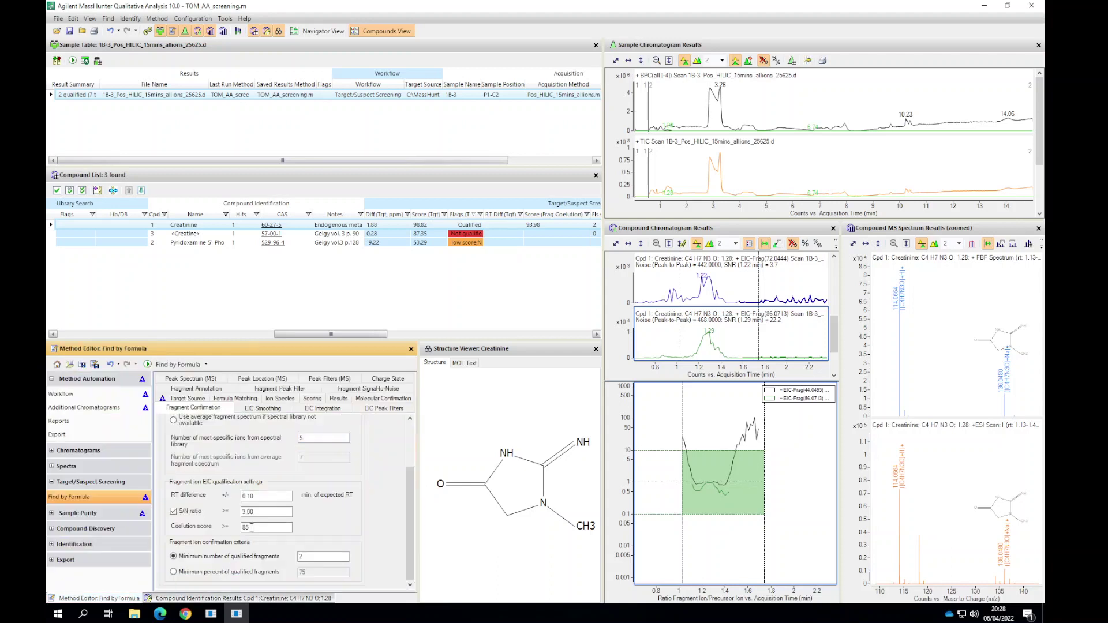
pyautogui.moveTo(254, 528); pyautogui.dragTo(224, 529)
pyautogui.click(213, 599)
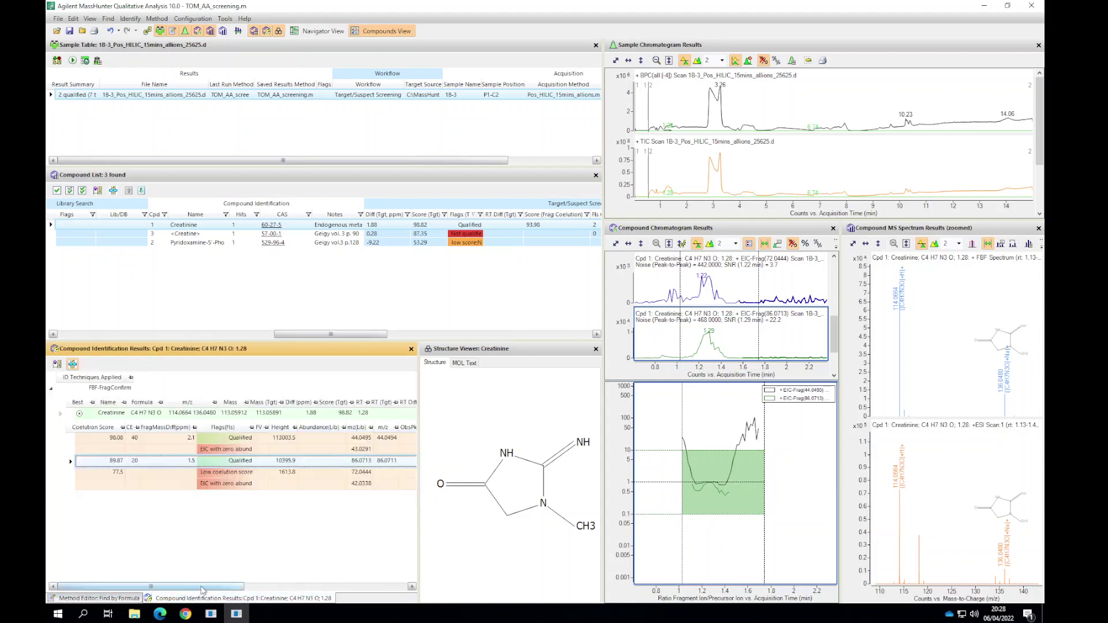
pyautogui.click(115, 598)
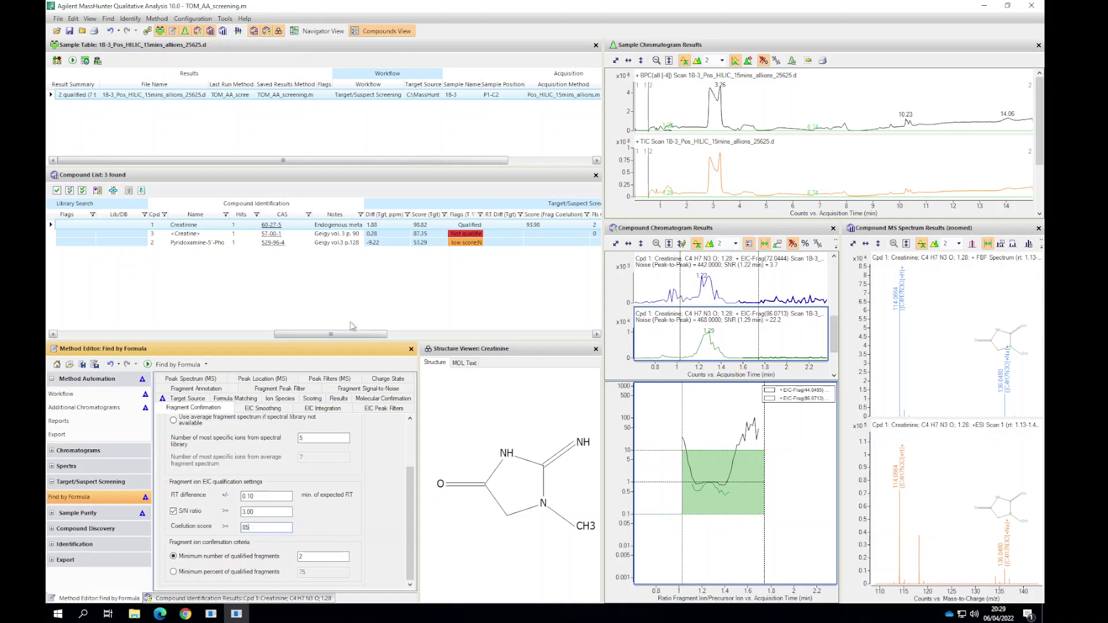
pyautogui.moveTo(352, 339); pyautogui.dragTo(67, 331)
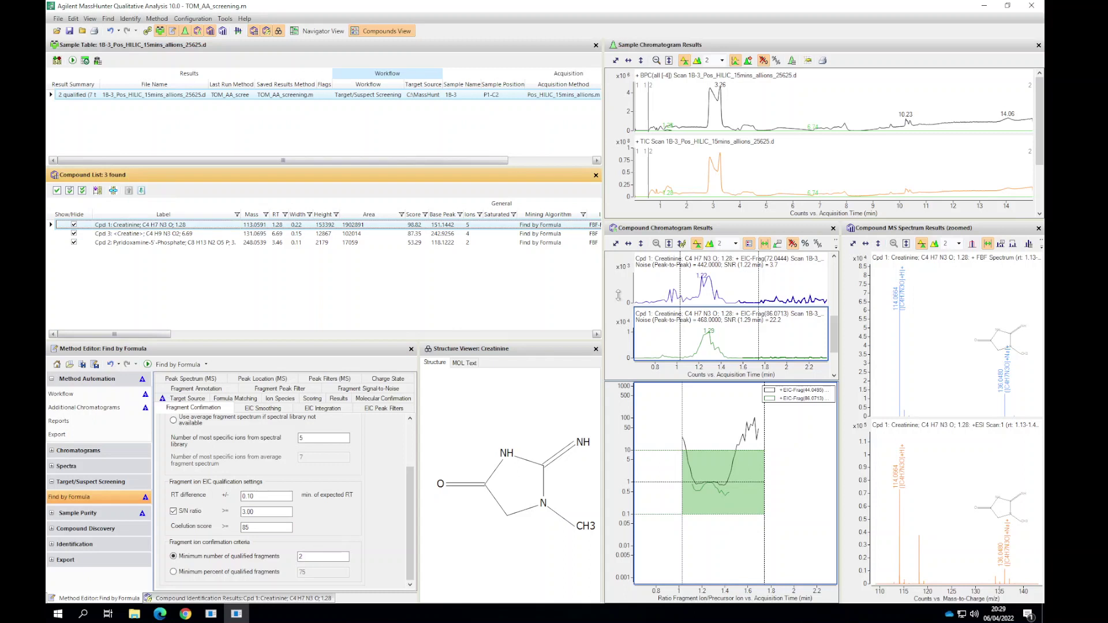
pyautogui.moveTo(835, 343); pyautogui.dragTo(832, 372)
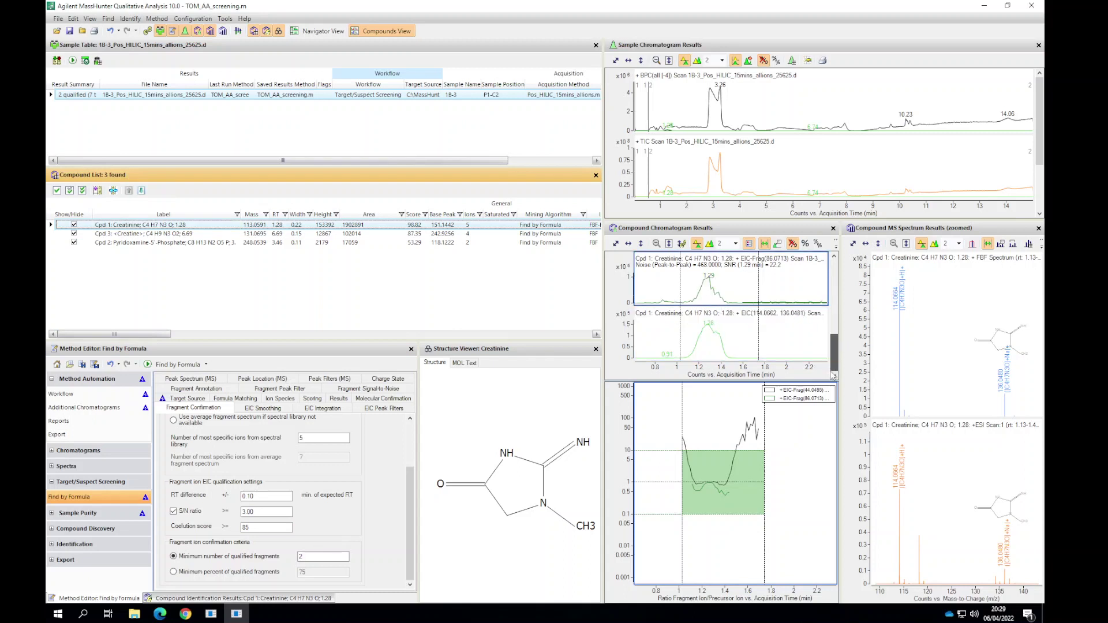
# Step: Inspect the creatinine fragment with the low 77.5 coelution score against the 85 threshold
pyautogui.click(191, 599)
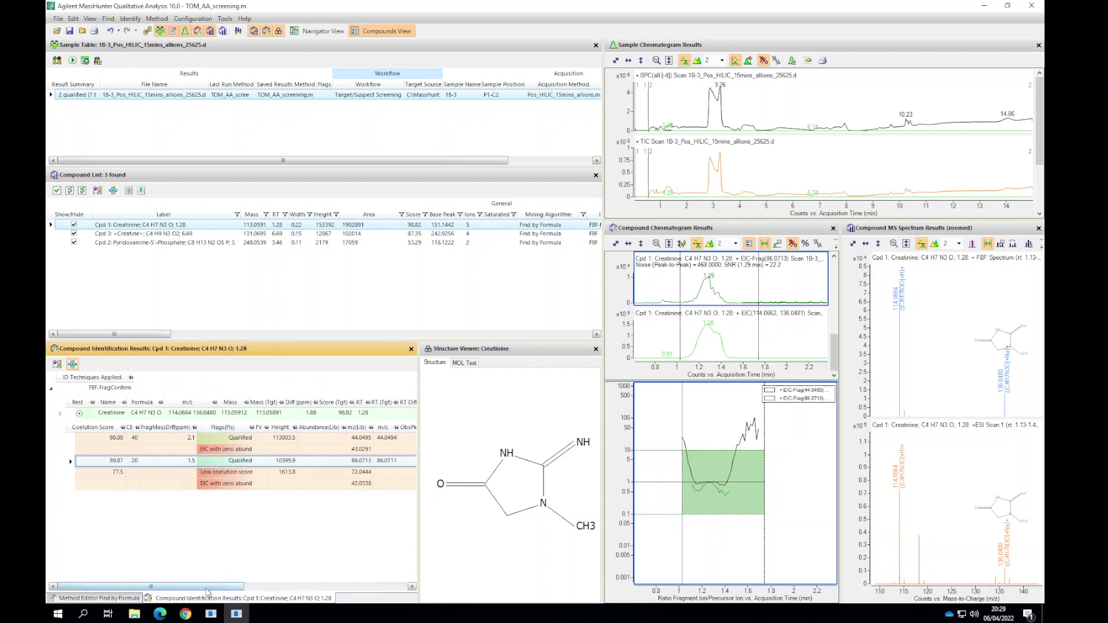
pyautogui.moveTo(211, 592); pyautogui.dragTo(384, 581)
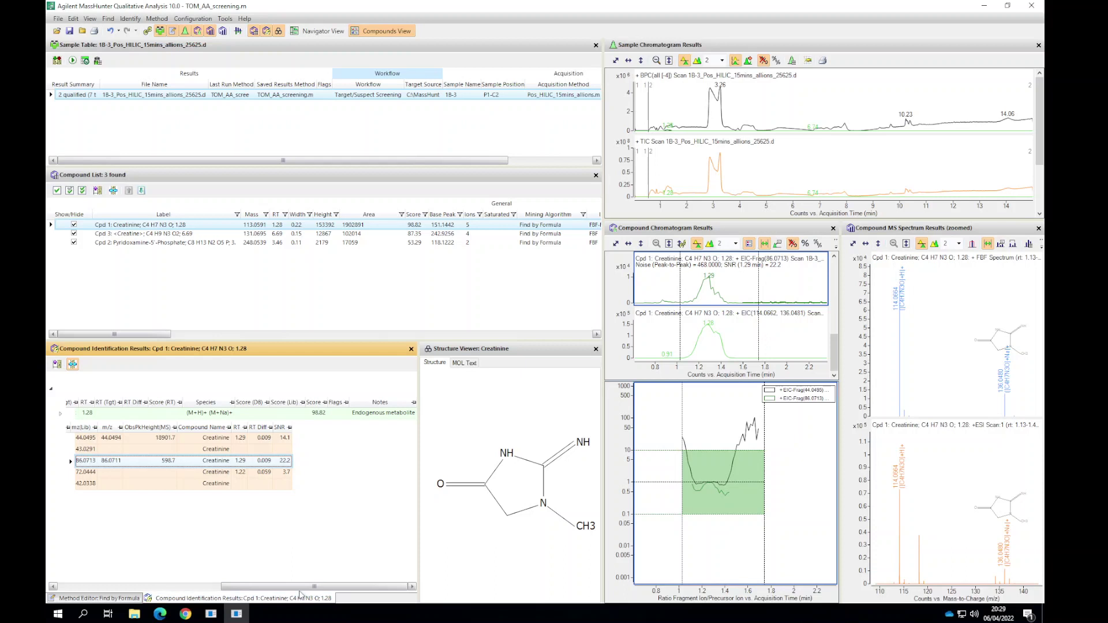
pyautogui.moveTo(313, 585); pyautogui.dragTo(95, 569)
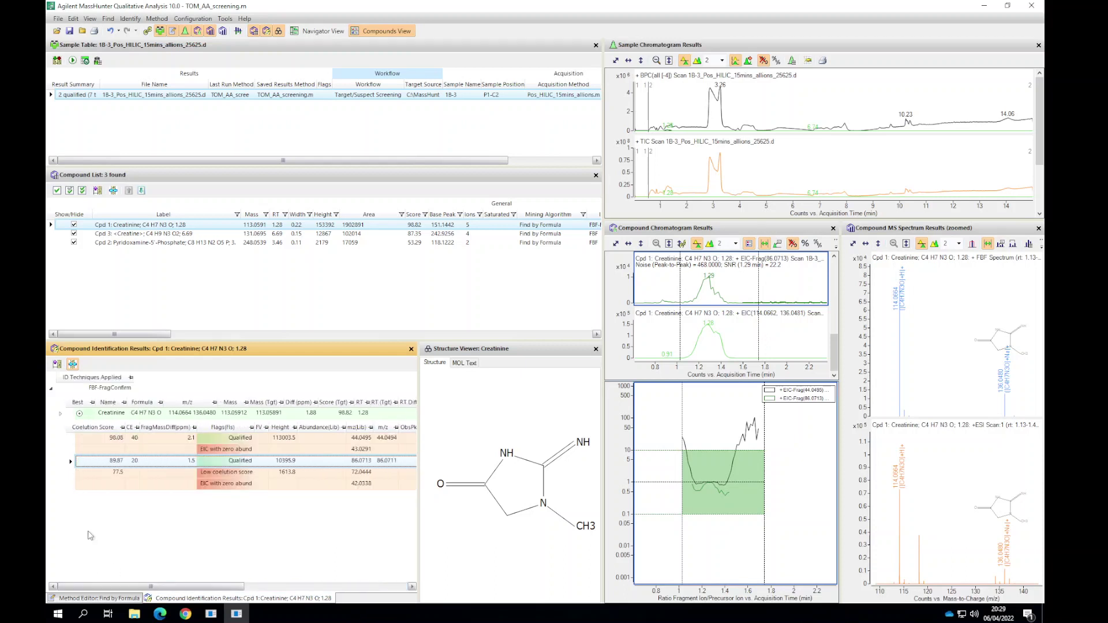
pyautogui.click(117, 474)
pyautogui.moveTo(180, 587); pyautogui.dragTo(183, 590)
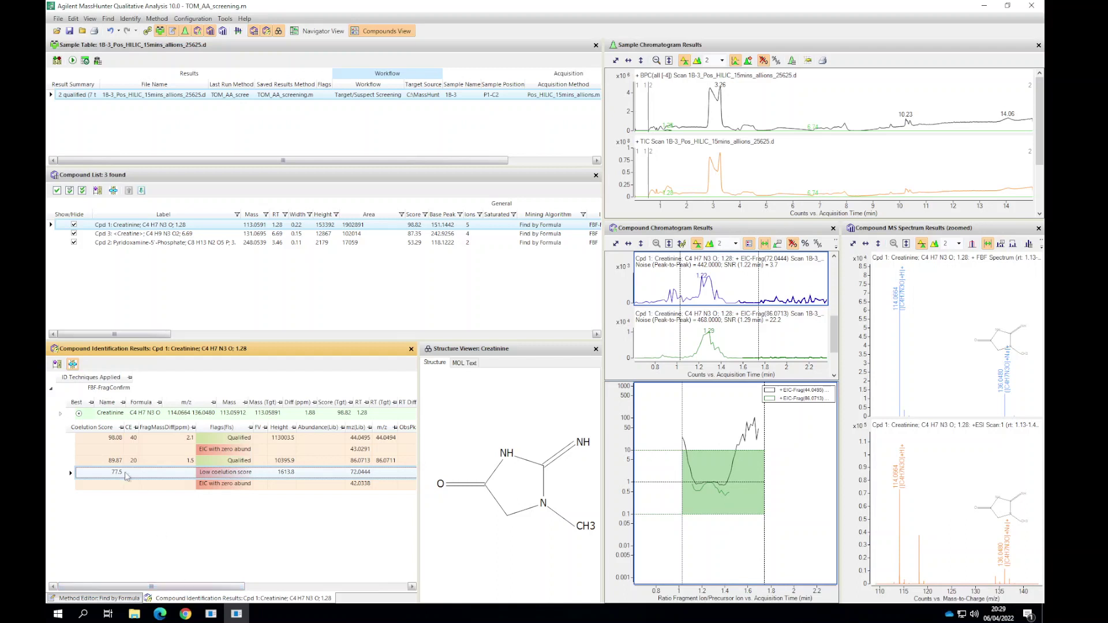
pyautogui.moveTo(201, 588); pyautogui.dragTo(366, 588)
pyautogui.moveTo(299, 585); pyautogui.dragTo(135, 586)
pyautogui.click(131, 597)
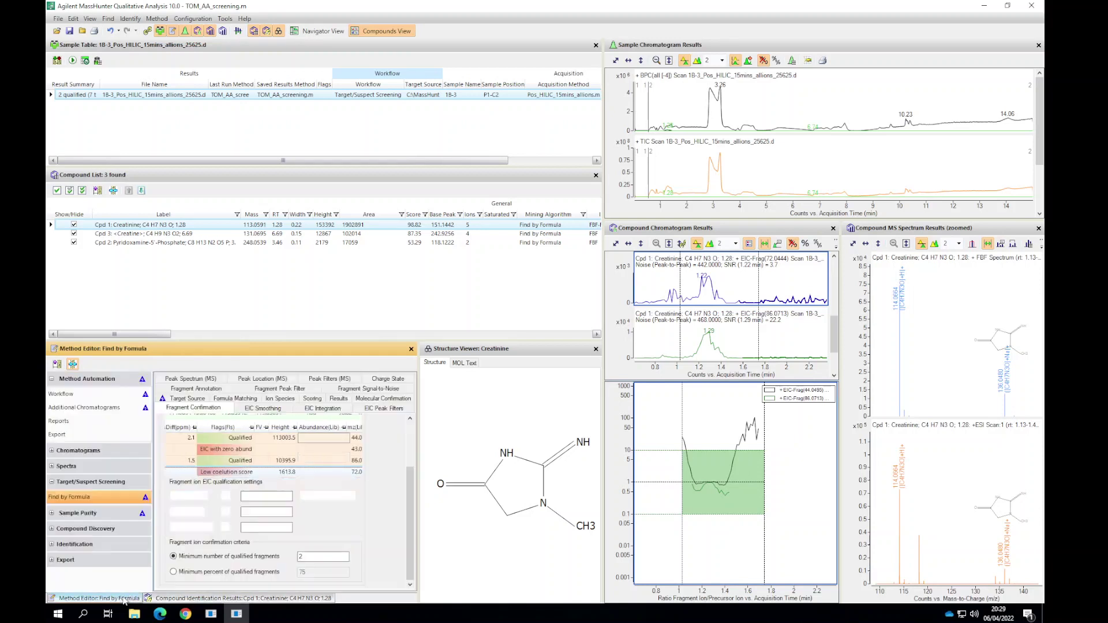
# Step: Review Cpd 3 Creatine's screening columns and fragment EICs, which show no coeluting peaks
pyautogui.click(135, 235)
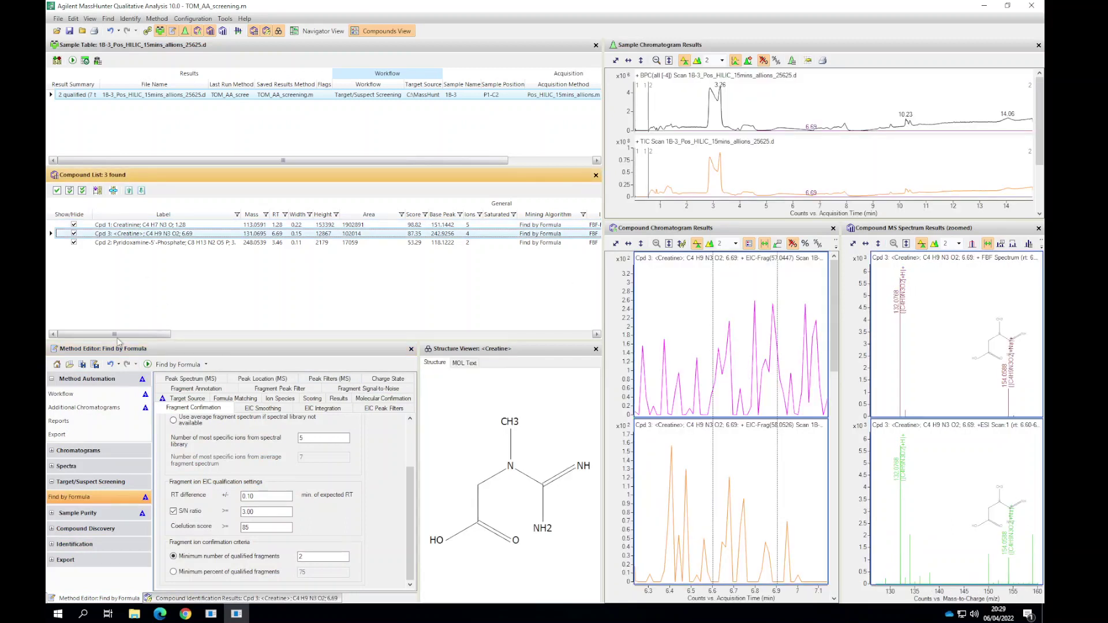
pyautogui.moveTo(119, 334); pyautogui.dragTo(390, 329)
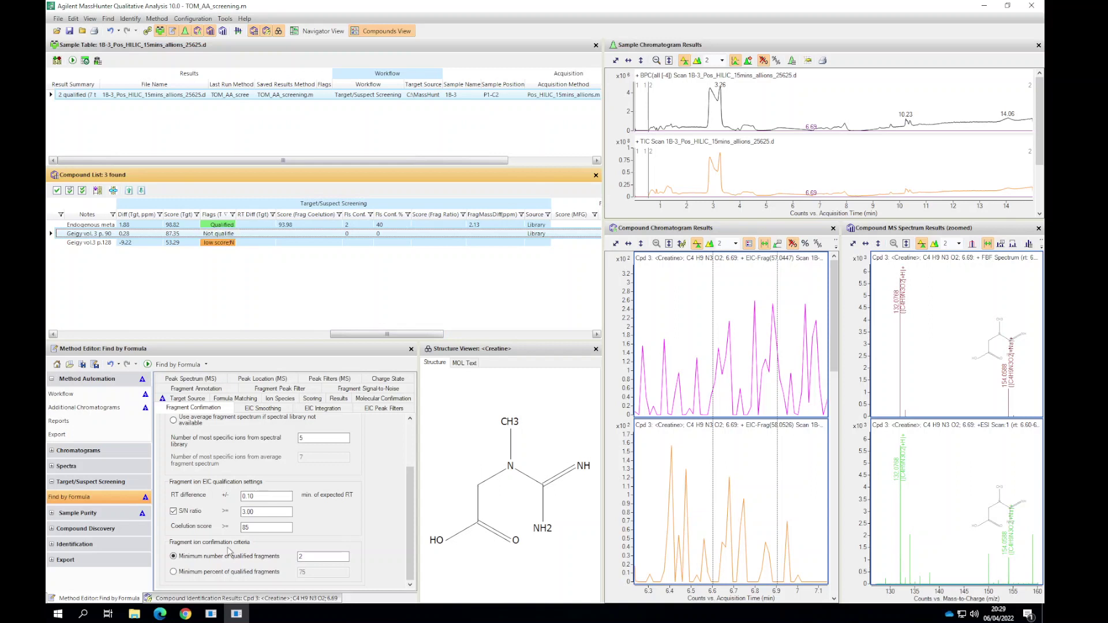
pyautogui.click(222, 599)
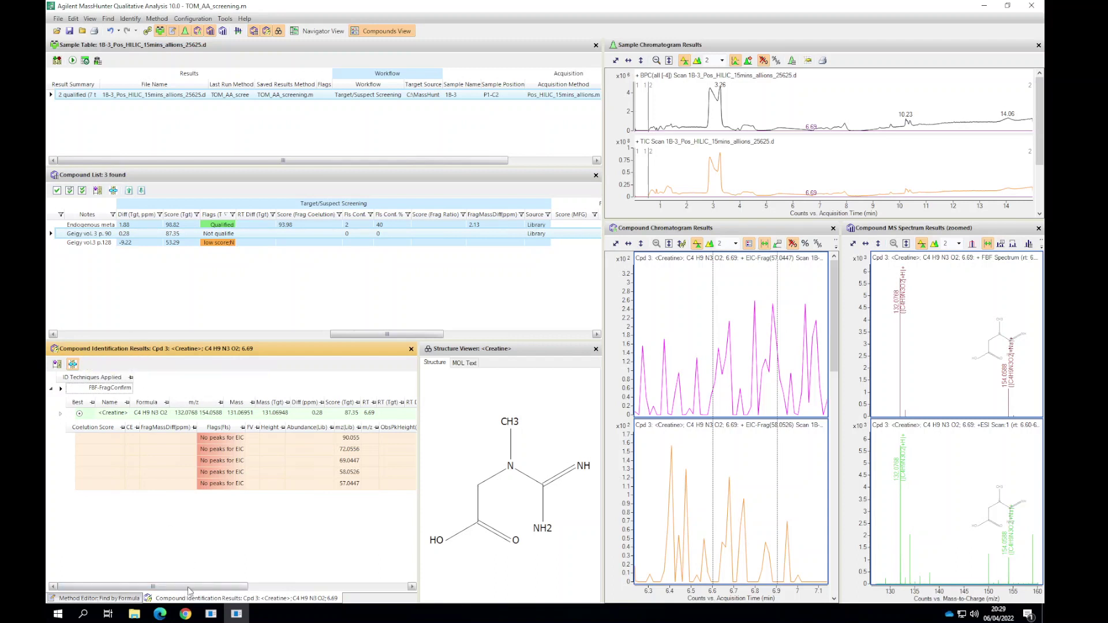
pyautogui.moveTo(189, 587); pyautogui.dragTo(139, 578)
pyautogui.moveTo(832, 326); pyautogui.dragTo(847, 535)
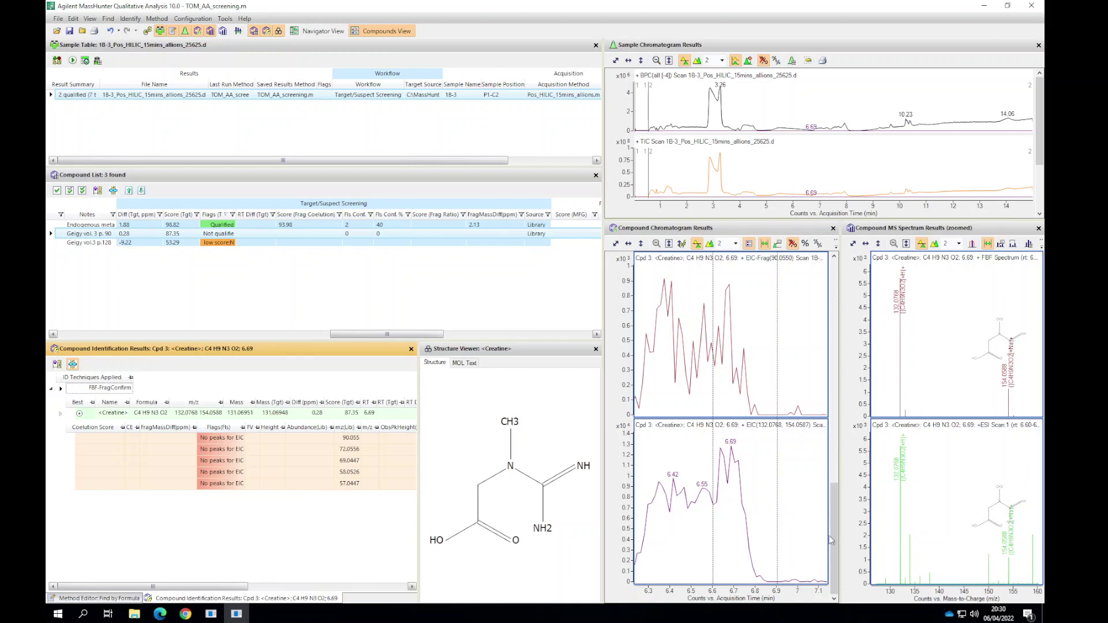
pyautogui.moveTo(834, 541); pyautogui.dragTo(843, 324)
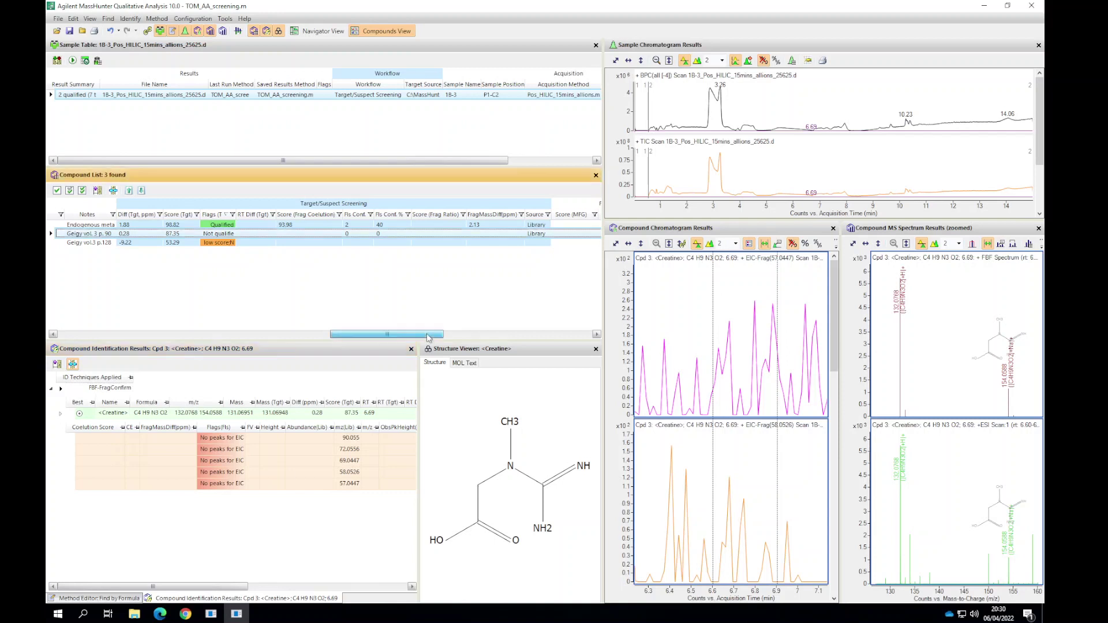
pyautogui.moveTo(418, 337); pyautogui.dragTo(136, 335)
# Step: Inspect Pyridoxamine-5'-Phosphate's 3.46 min peak, zoom spectrum to m/z 247.5–252, check low-score flag
pyautogui.click(142, 242)
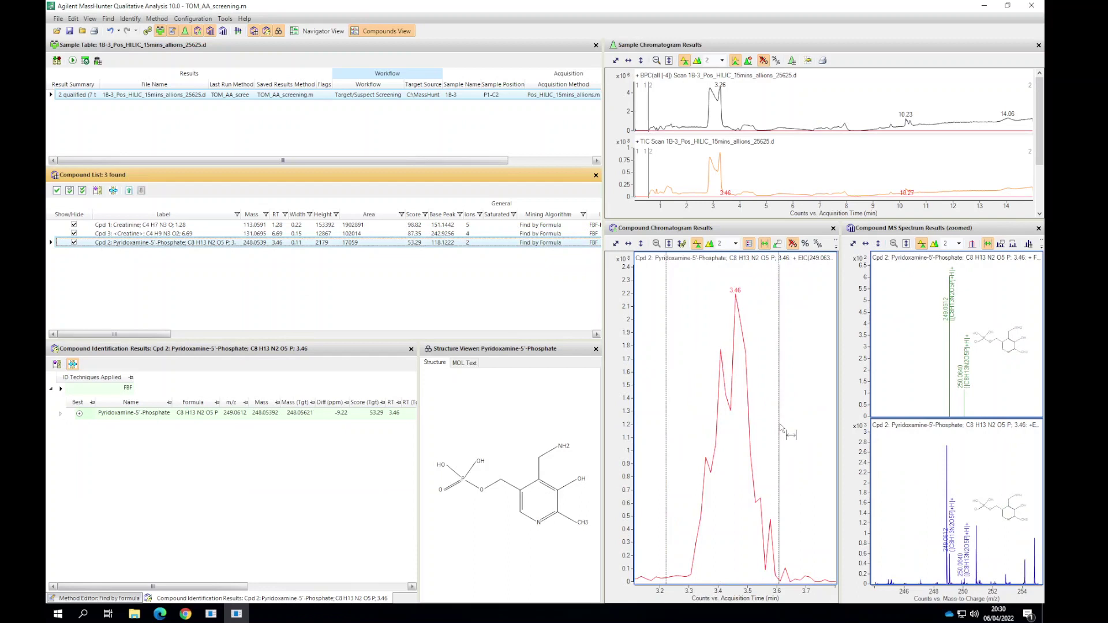
pyautogui.moveTo(781, 430); pyautogui.dragTo(625, 259)
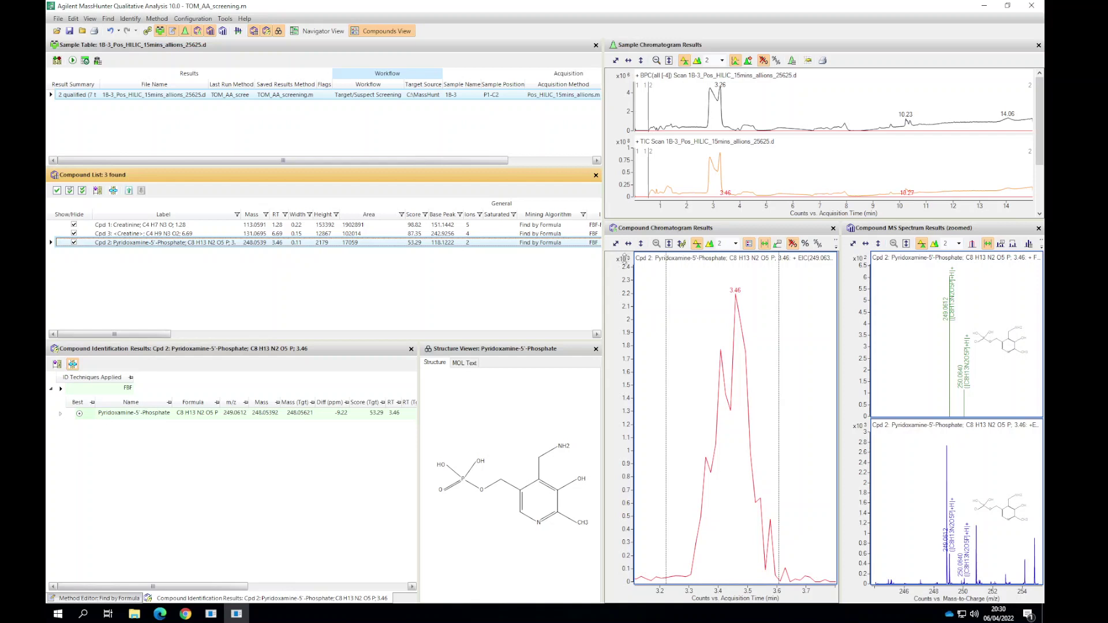
pyautogui.click(941, 367)
pyautogui.moveTo(927, 328); pyautogui.dragTo(992, 328)
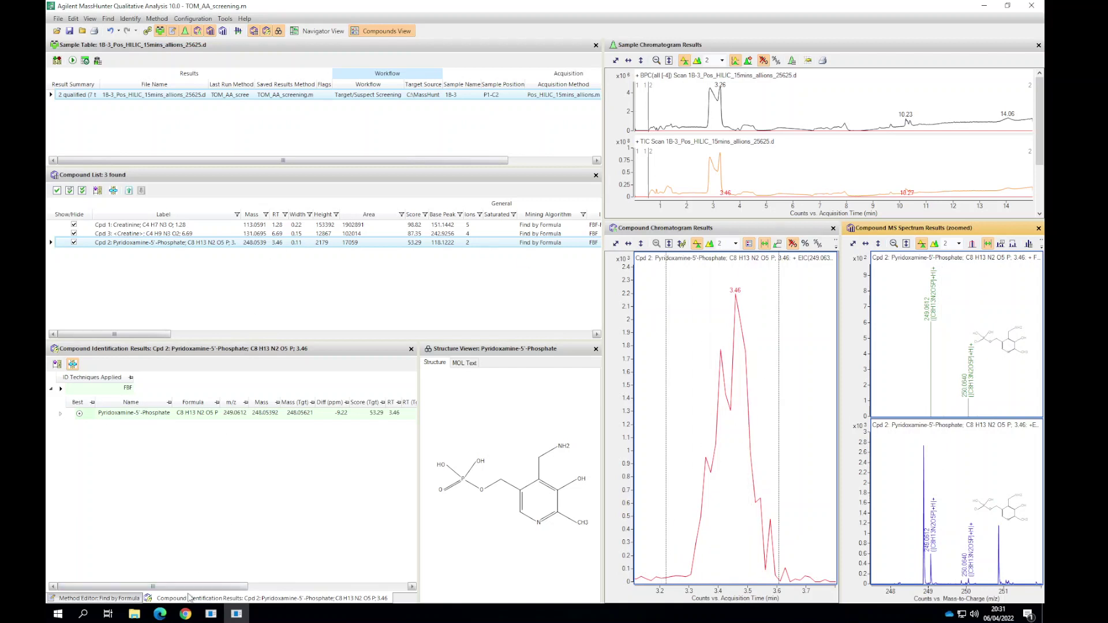
pyautogui.moveTo(161, 333); pyautogui.dragTo(366, 322)
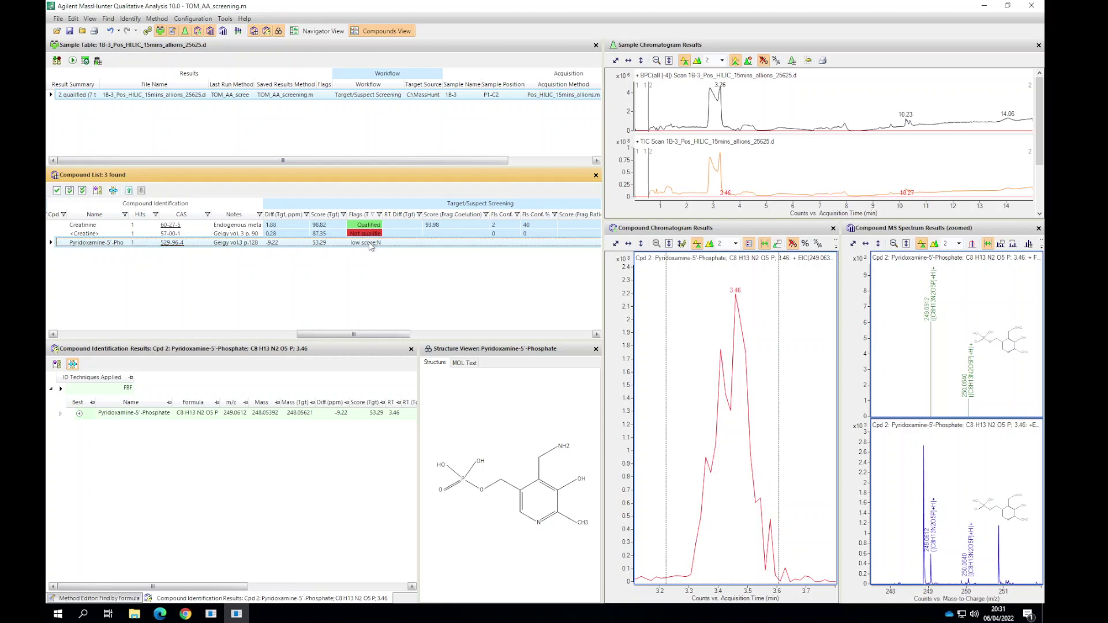
# Step: Reselect Cpd 1 Creatinine and mark its precursor EIC near 1.4 min
pyautogui.click(124, 598)
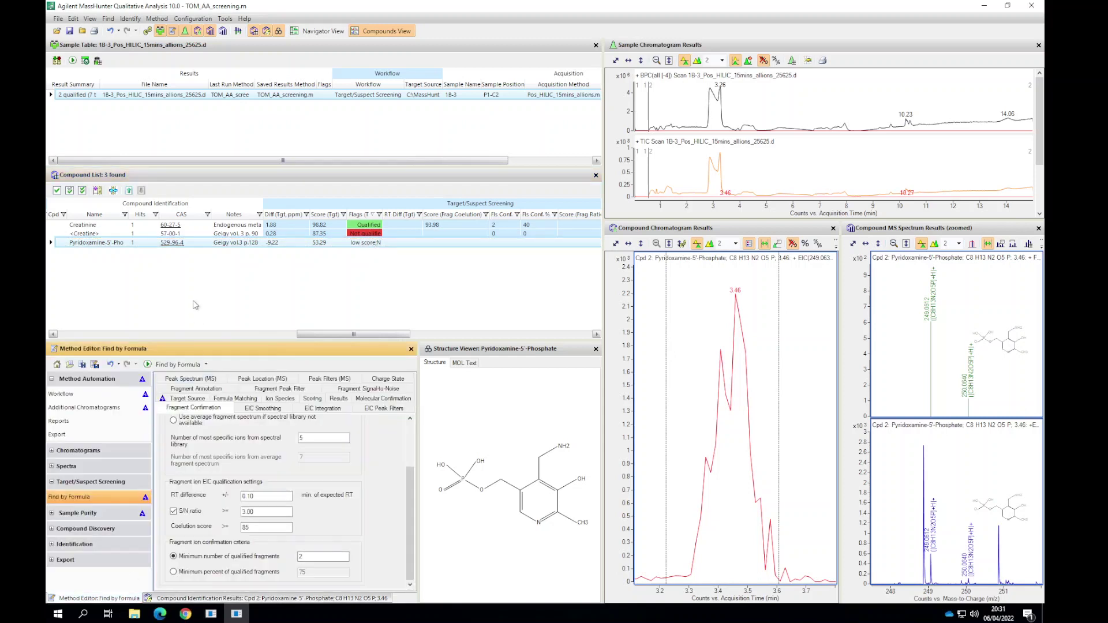
pyautogui.moveTo(345, 333); pyautogui.dragTo(107, 334)
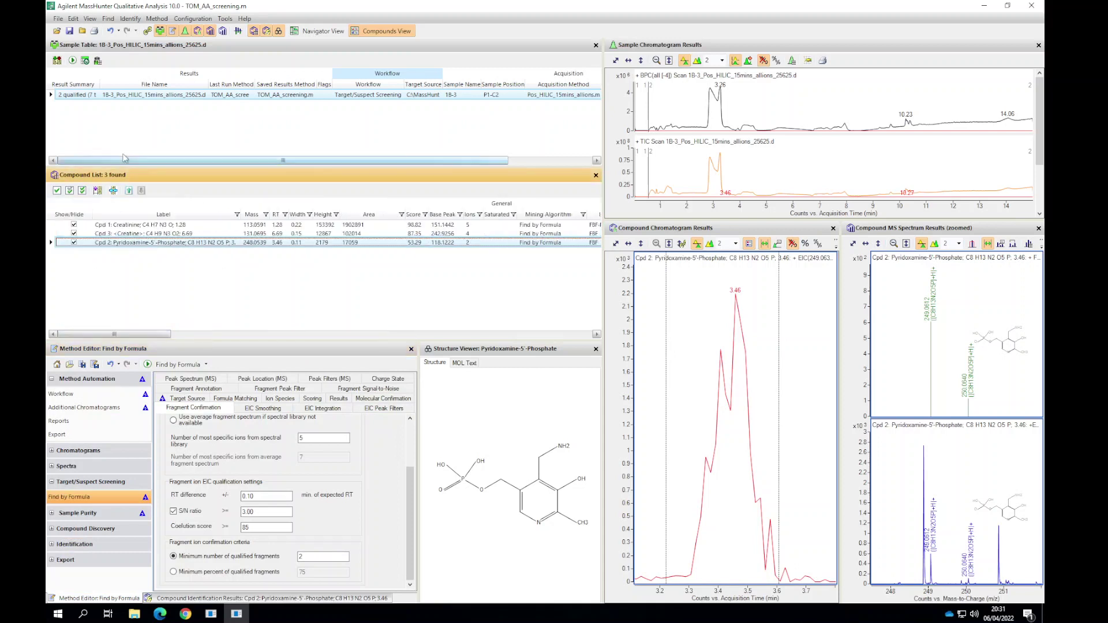
pyautogui.click(86, 95)
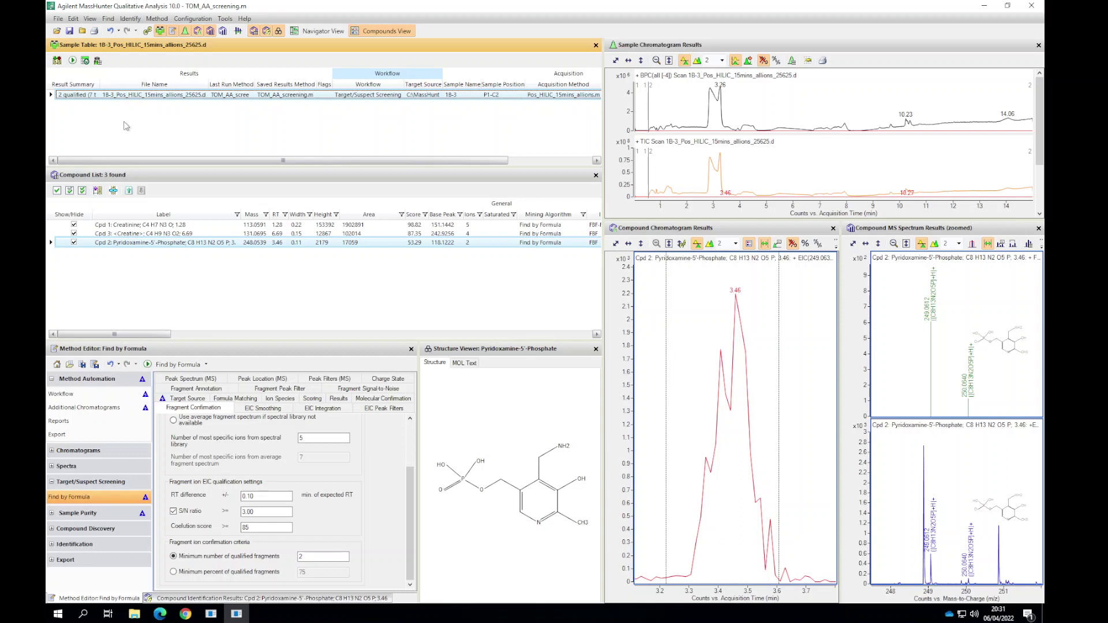
pyautogui.click(143, 225)
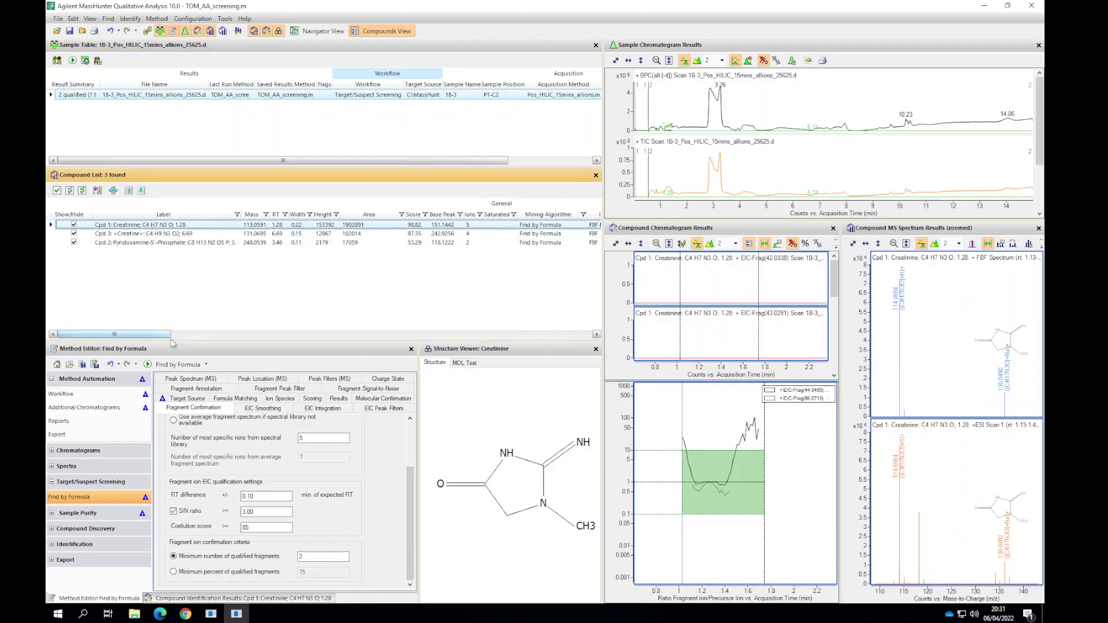
pyautogui.moveTo(836, 292); pyautogui.dragTo(836, 368)
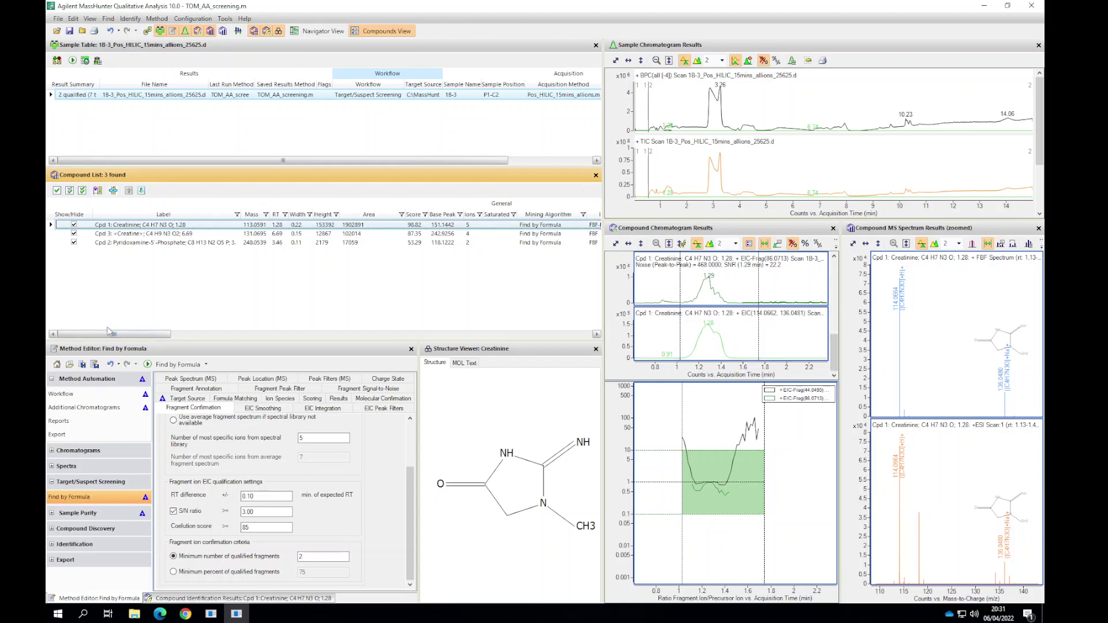
pyautogui.click(718, 353)
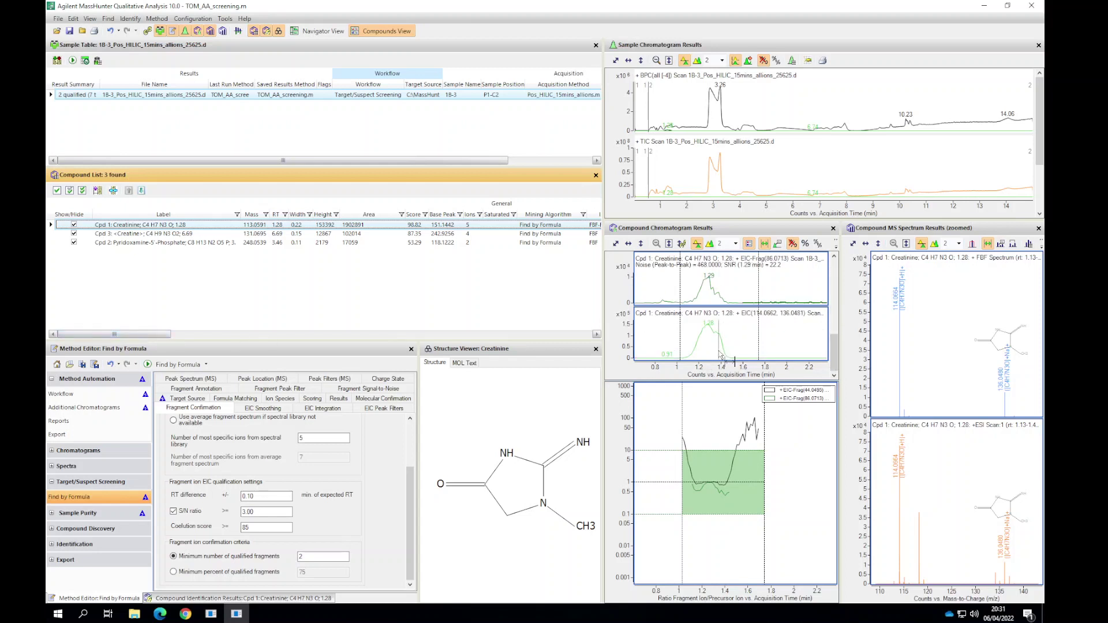